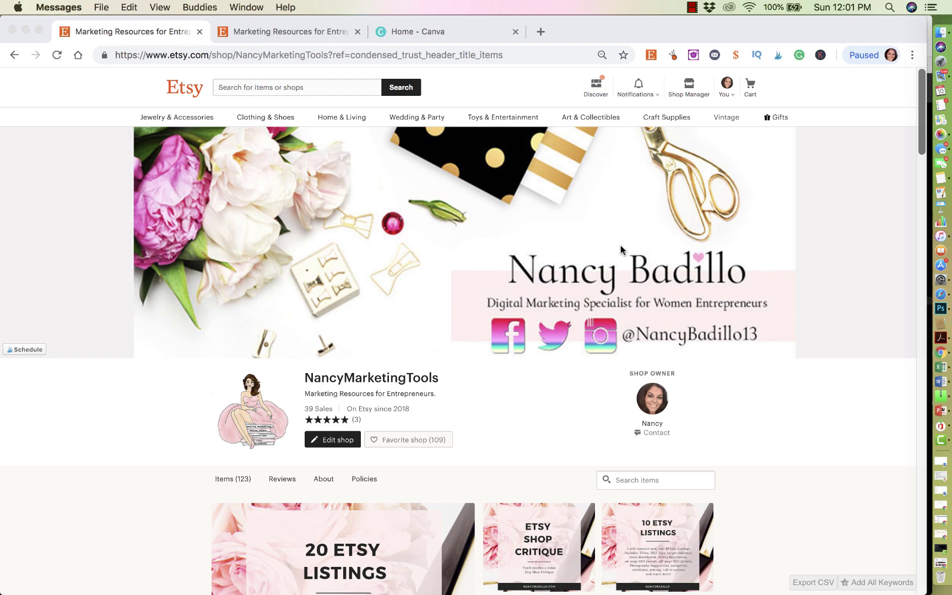
Open the gold balloon "Creative Studio" logo listing from the shop's items and view its main mockup enlarged.
{"action": "scroll", "coordinate": [704, 358], "scroll_direction": "down", "scroll_amount": 10}
{"action": "scroll", "coordinate": [705, 358], "scroll_direction": "down", "scroll_amount": 4}
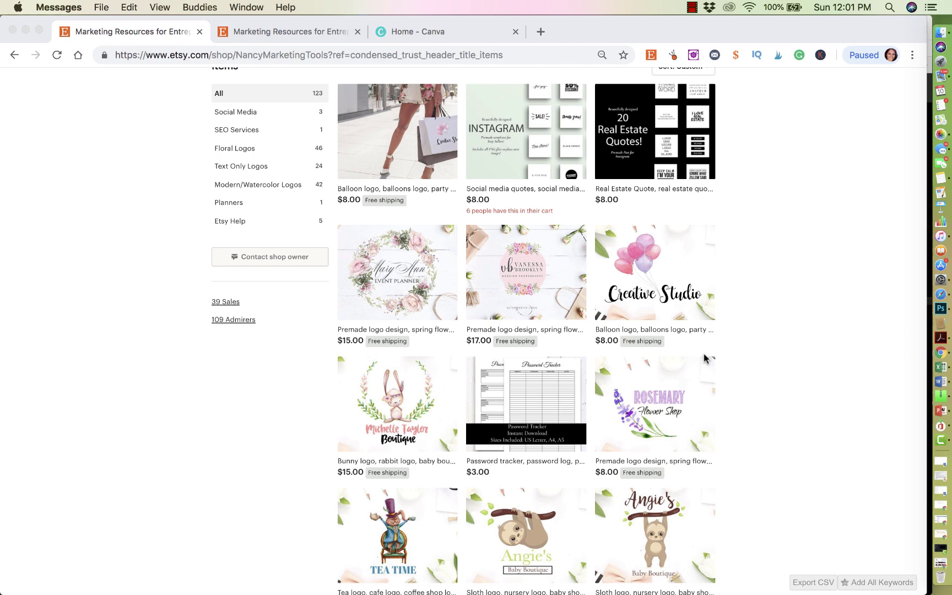
{"action": "scroll", "coordinate": [726, 412], "scroll_direction": "down", "scroll_amount": 15}
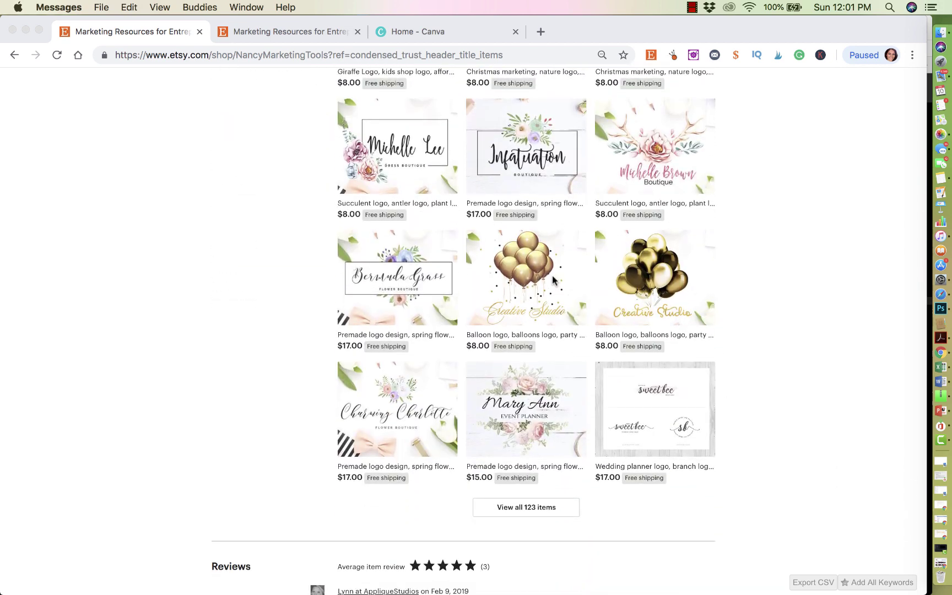
{"action": "left_click", "coordinate": [553, 279]}
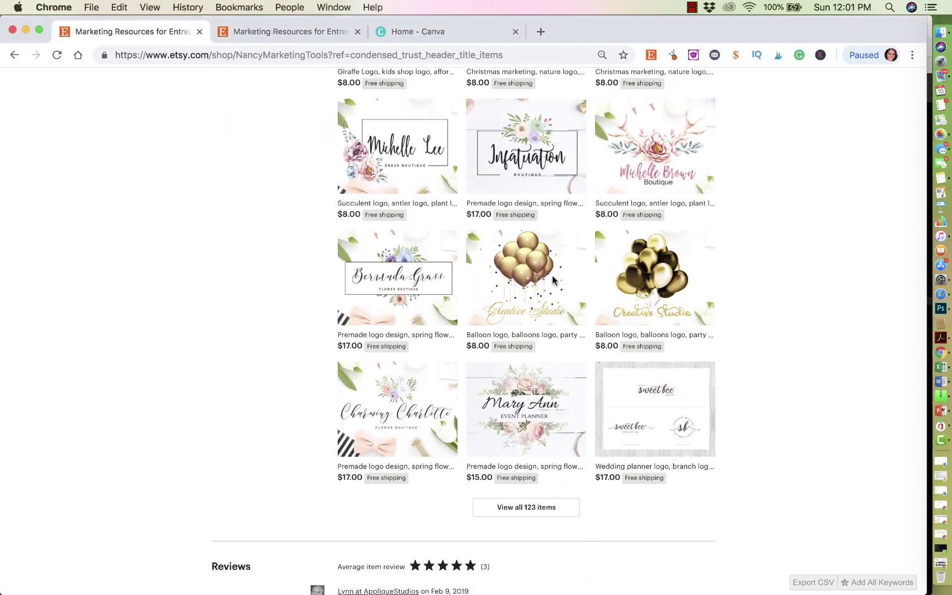
{"action": "left_click", "coordinate": [531, 251]}
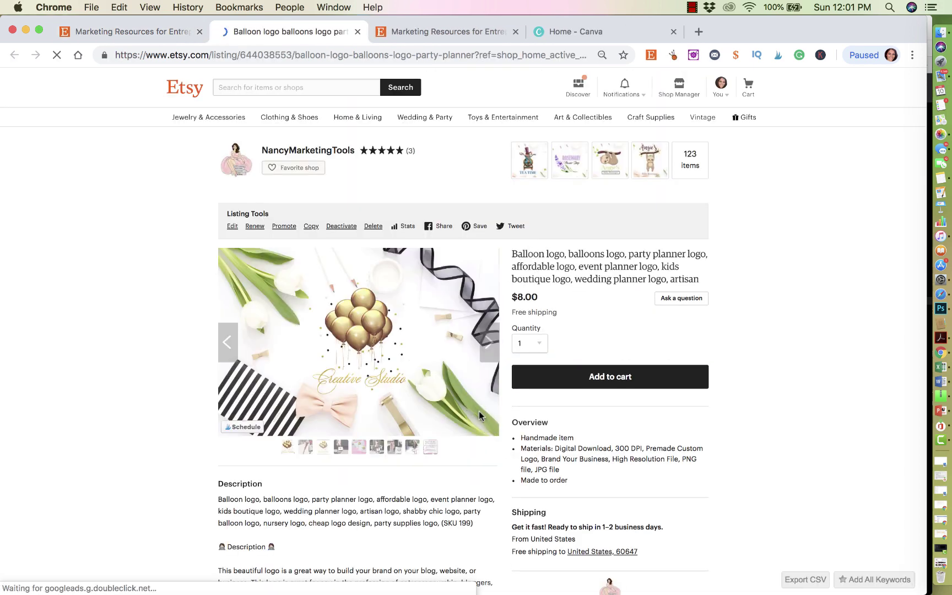
{"action": "left_click", "coordinate": [479, 412]}
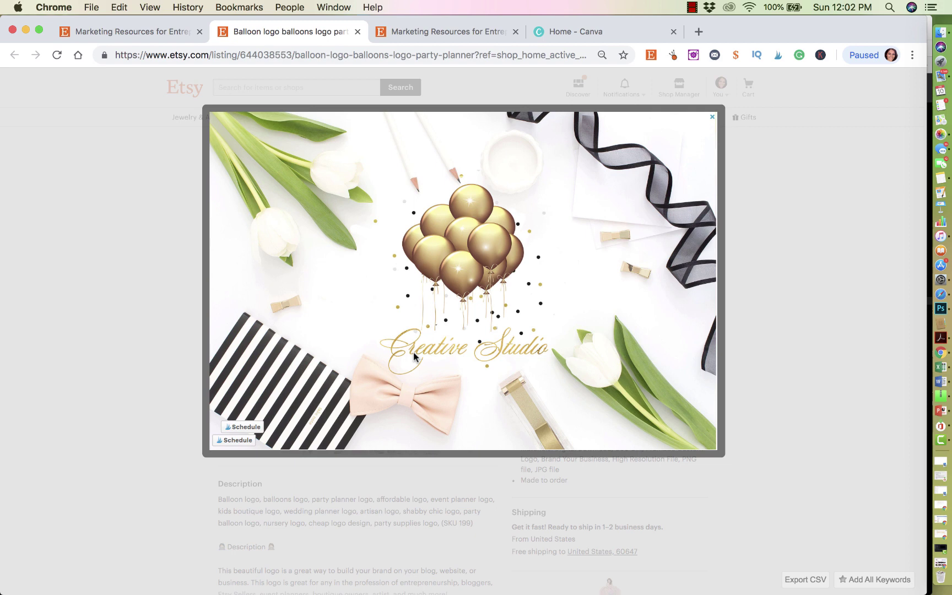
{"action": "left_click", "coordinate": [713, 119]}
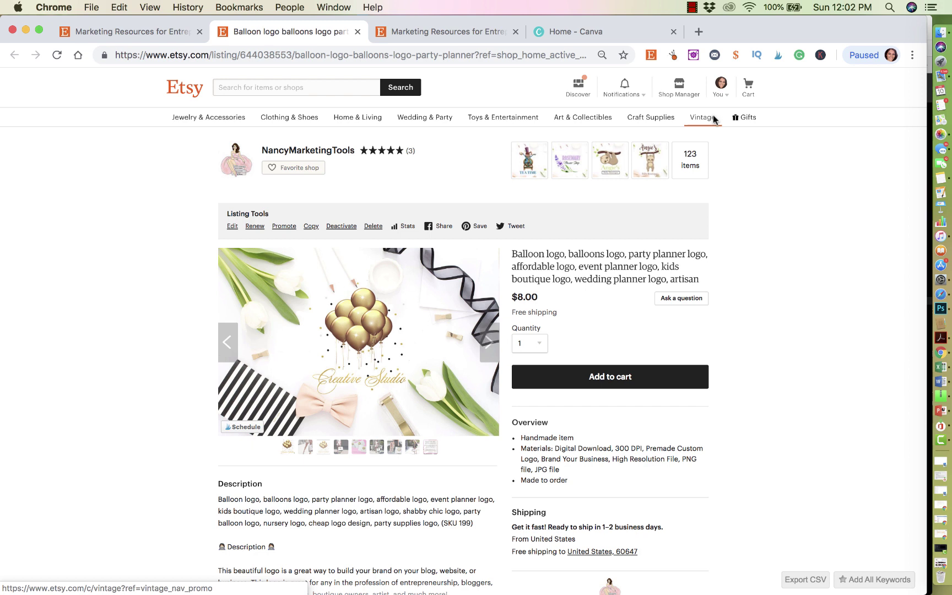
Look through the balloon logo listing's remaining photos one by one, ending on the newsletter coupon image.
{"action": "left_click", "coordinate": [306, 447]}
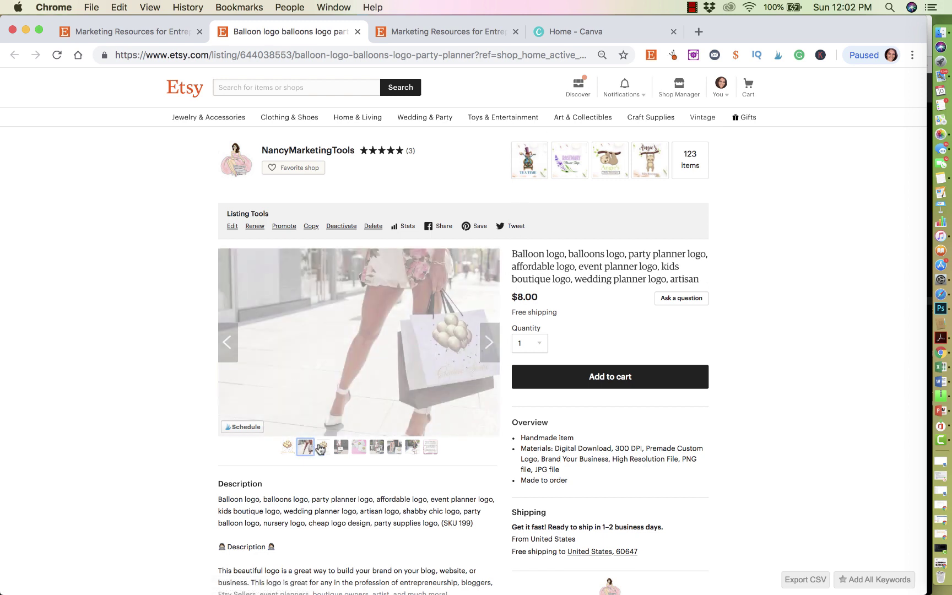
{"action": "left_click", "coordinate": [324, 448]}
{"action": "left_click", "coordinate": [343, 449]}
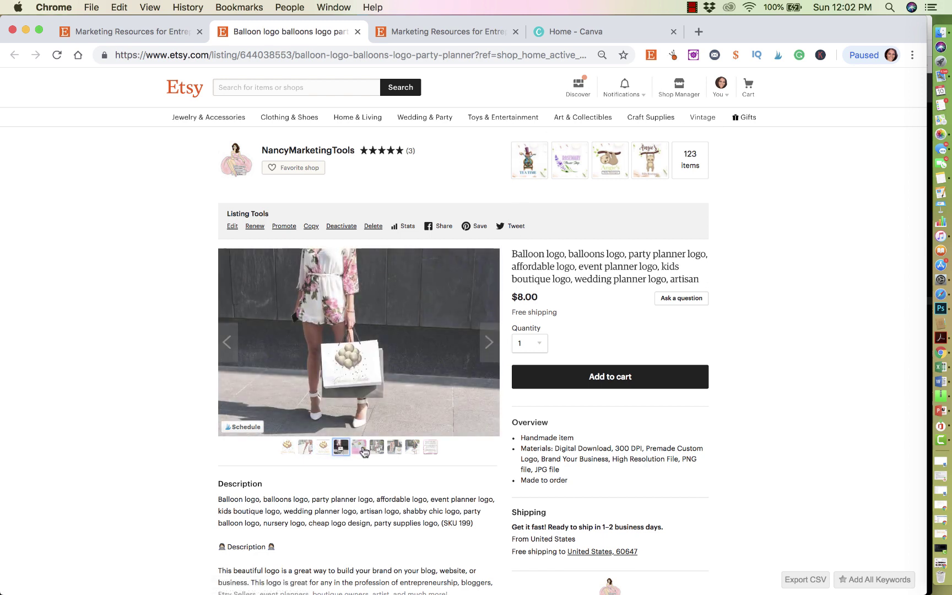
{"action": "left_click", "coordinate": [358, 448]}
{"action": "left_click", "coordinate": [377, 448]}
{"action": "left_click", "coordinate": [393, 447]}
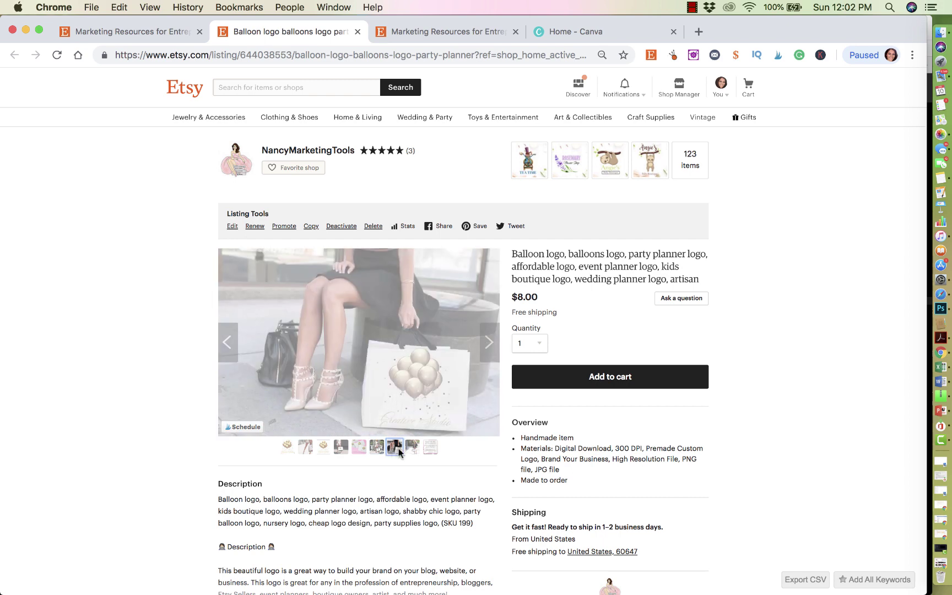
{"action": "left_click", "coordinate": [412, 448]}
{"action": "right_click", "coordinate": [410, 448]}
{"action": "left_click", "coordinate": [412, 453]}
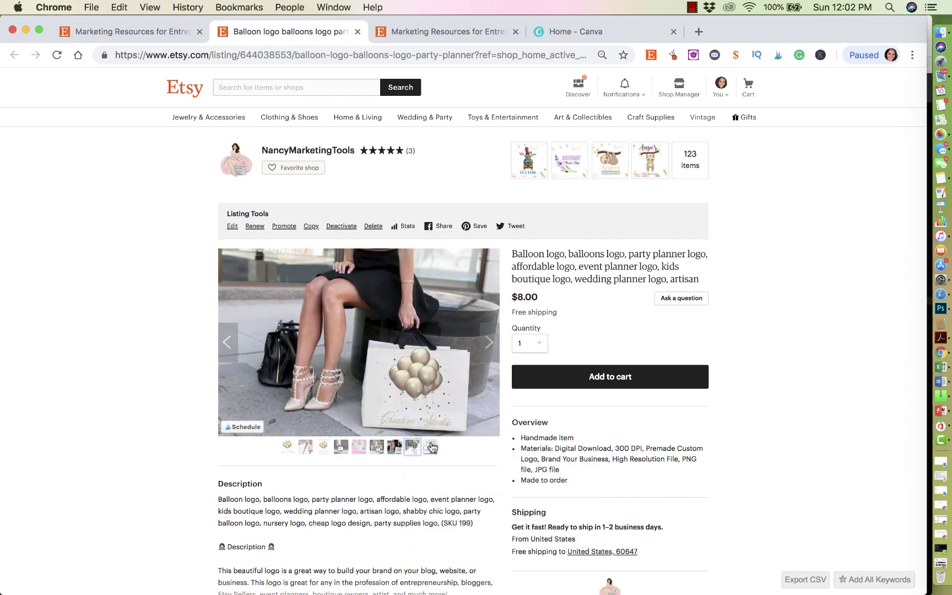
{"action": "left_click", "coordinate": [431, 447]}
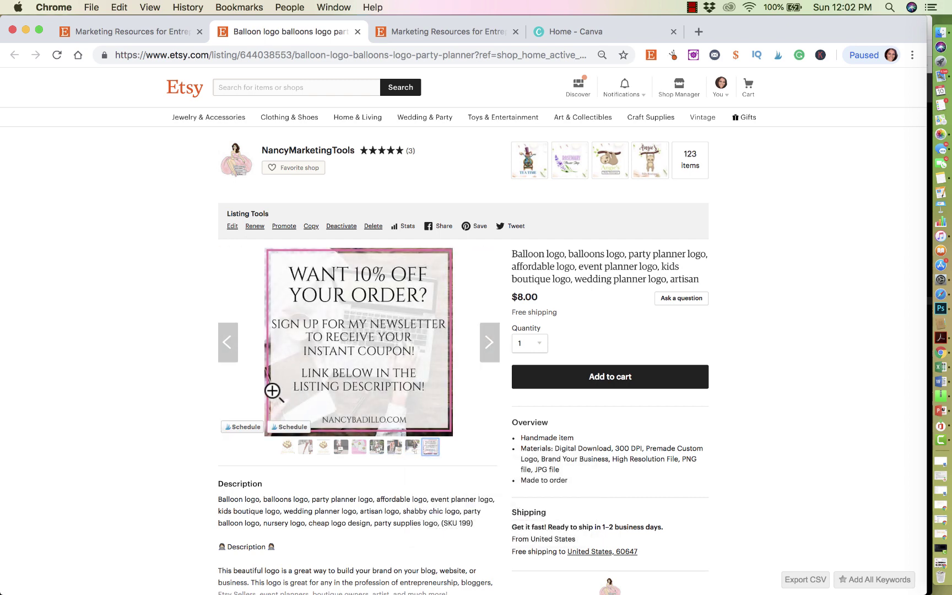
Go back over the listing's first mockup and last lifestyle photo, and view the newsletter coupon image enlarged.
{"action": "left_click", "coordinate": [286, 447]}
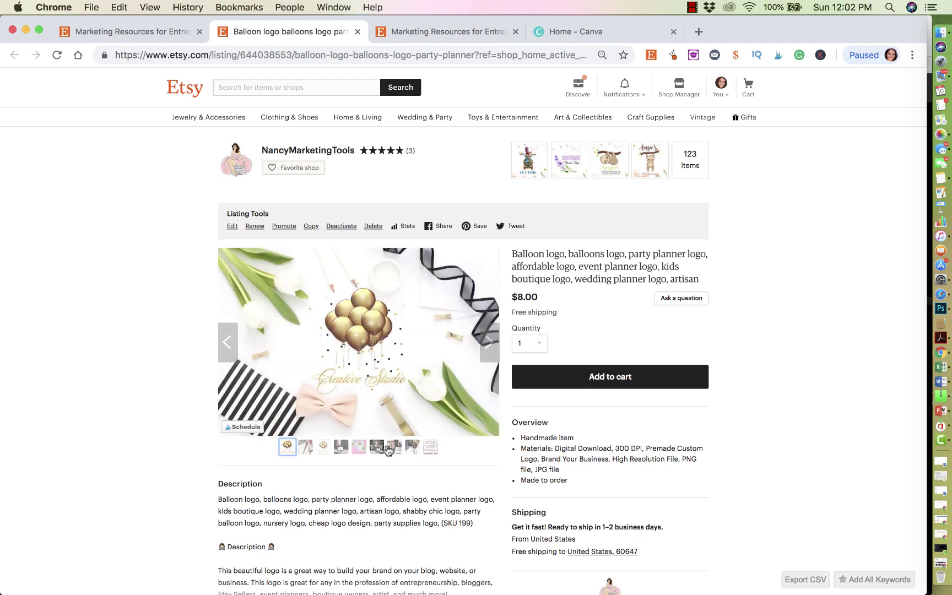
{"action": "left_click", "coordinate": [414, 448]}
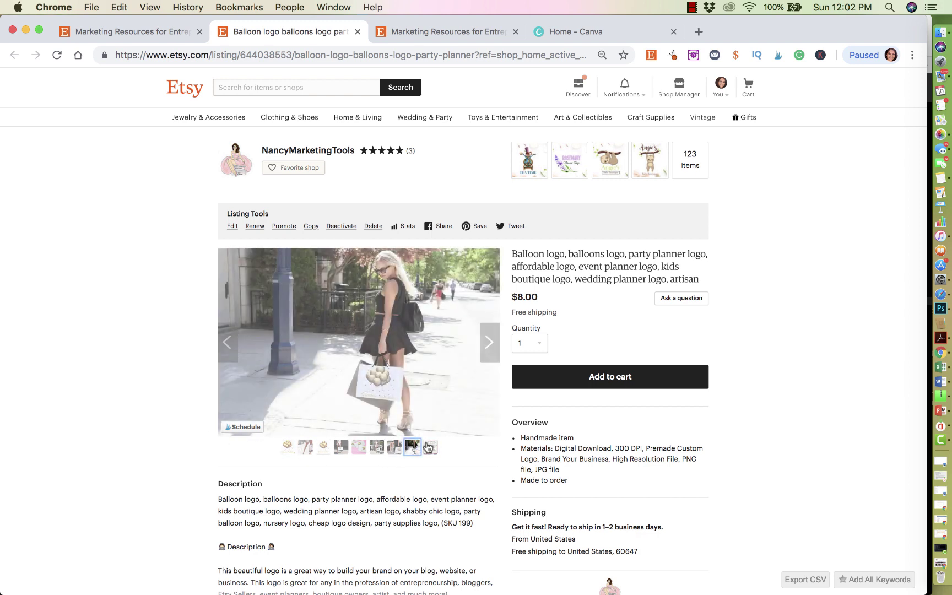
{"action": "left_click", "coordinate": [431, 447]}
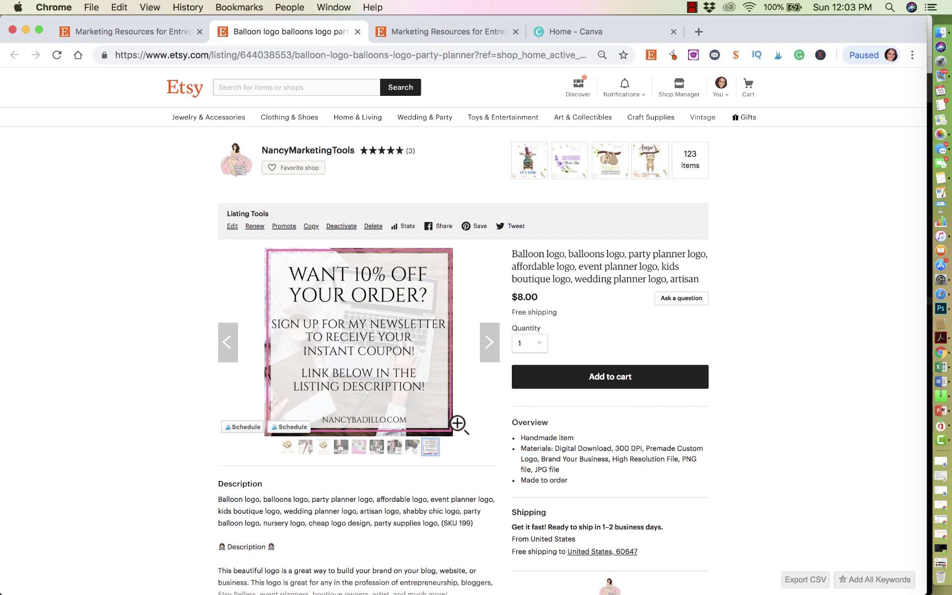
{"action": "left_click", "coordinate": [479, 369]}
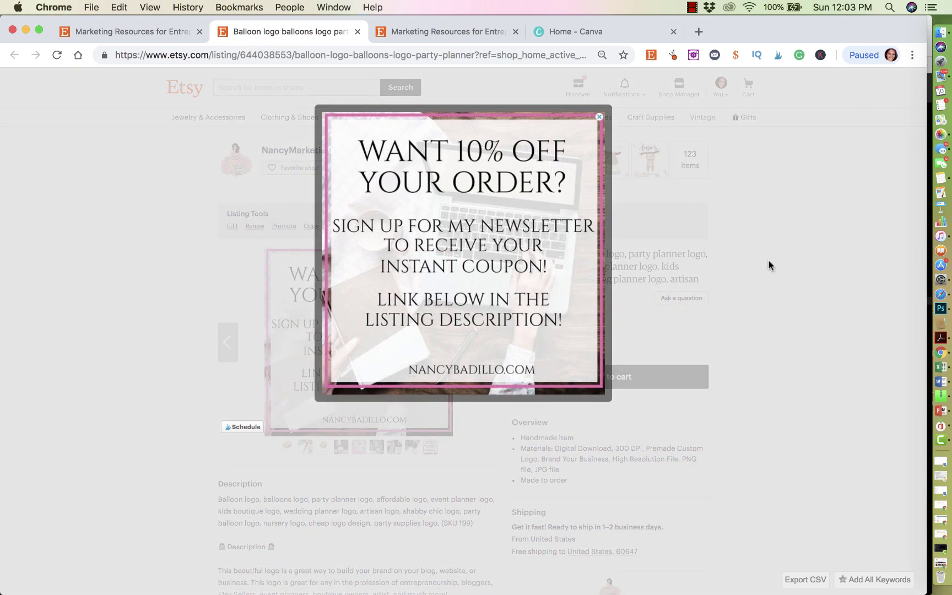
{"action": "left_click", "coordinate": [600, 121]}
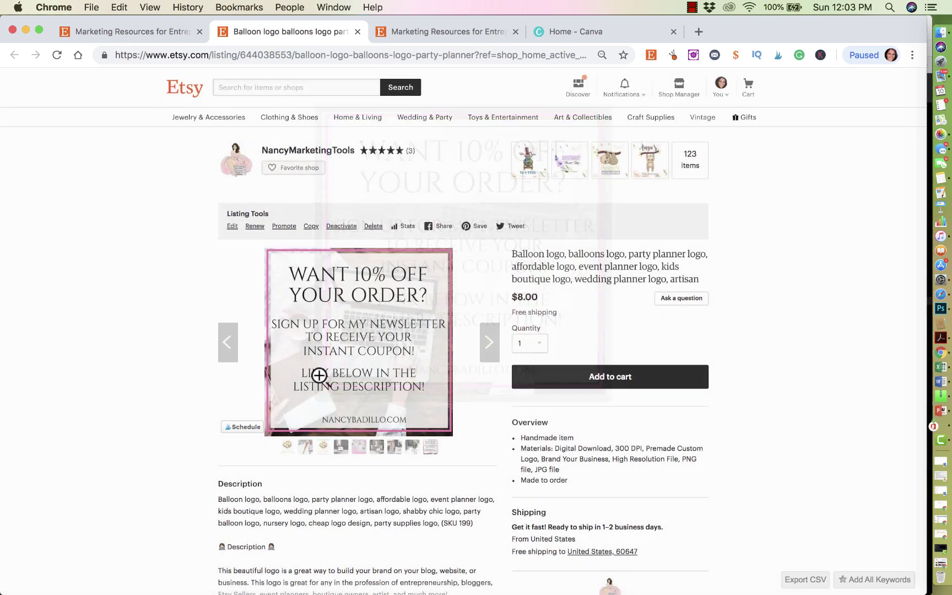
Compare the lifestyle shopping-bag photos with the newsletter coupon image and return to the listing's main mockup.
{"action": "left_click", "coordinate": [412, 446]}
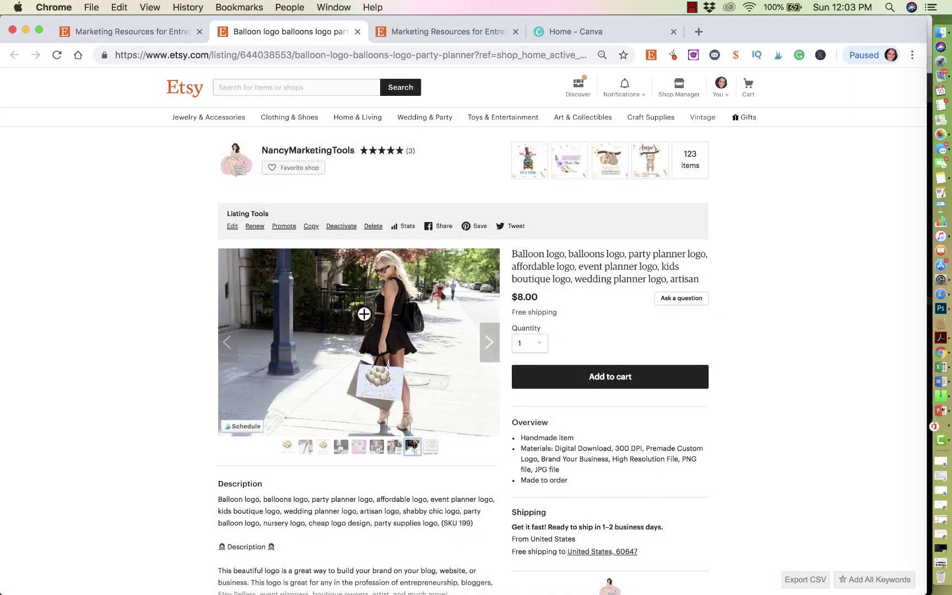
{"action": "left_click", "coordinate": [430, 446]}
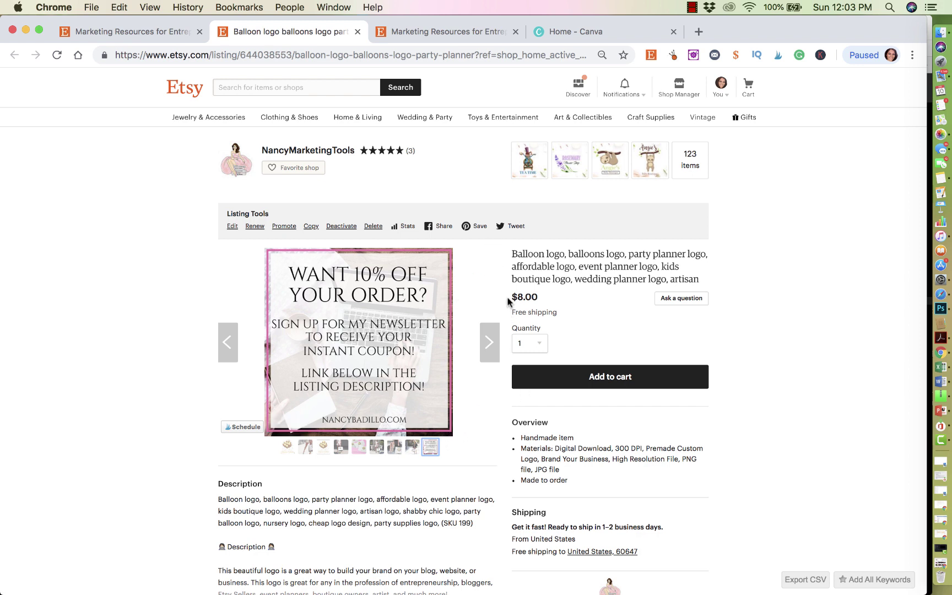
{"action": "left_click", "coordinate": [412, 451]}
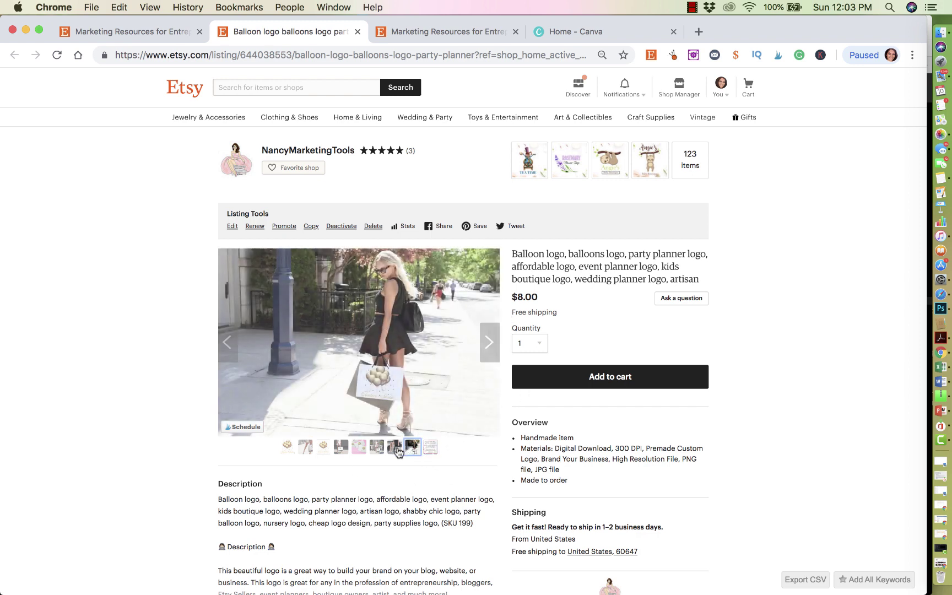
{"action": "left_click", "coordinate": [393, 450]}
{"action": "left_click", "coordinate": [324, 454]}
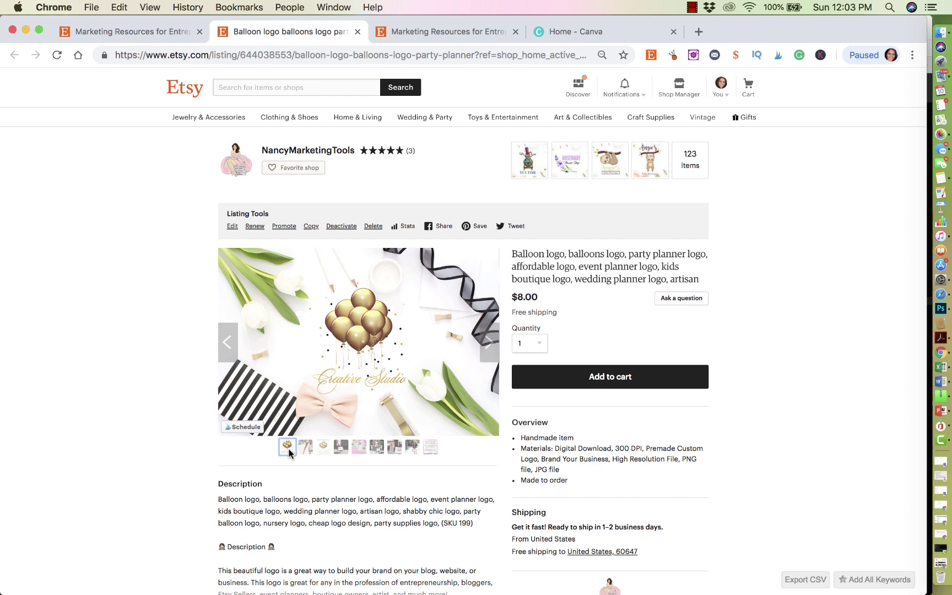
Switch to Canva and create a new design with custom dimensions of 2000 × 2000 px.
{"action": "left_click", "coordinate": [606, 32]}
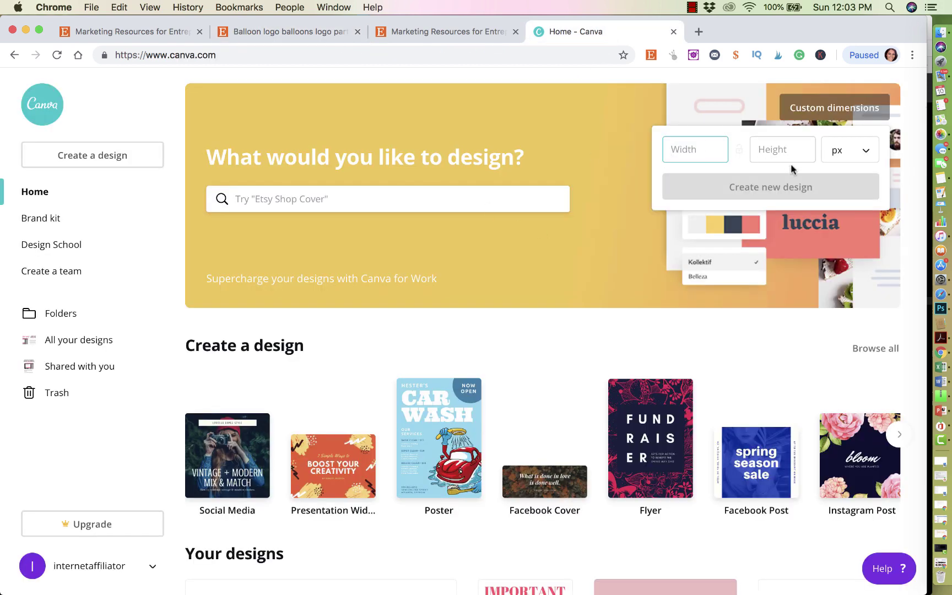
{"action": "type", "text": "2000"}
{"action": "key", "text": "Tab"}
{"action": "type", "text": "2000"}
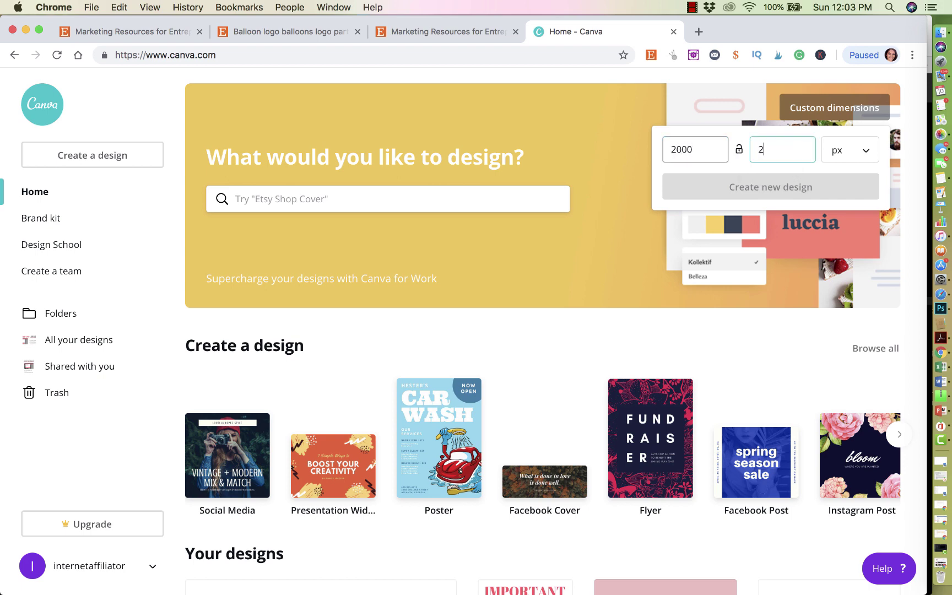
{"action": "left_click", "coordinate": [716, 185]}
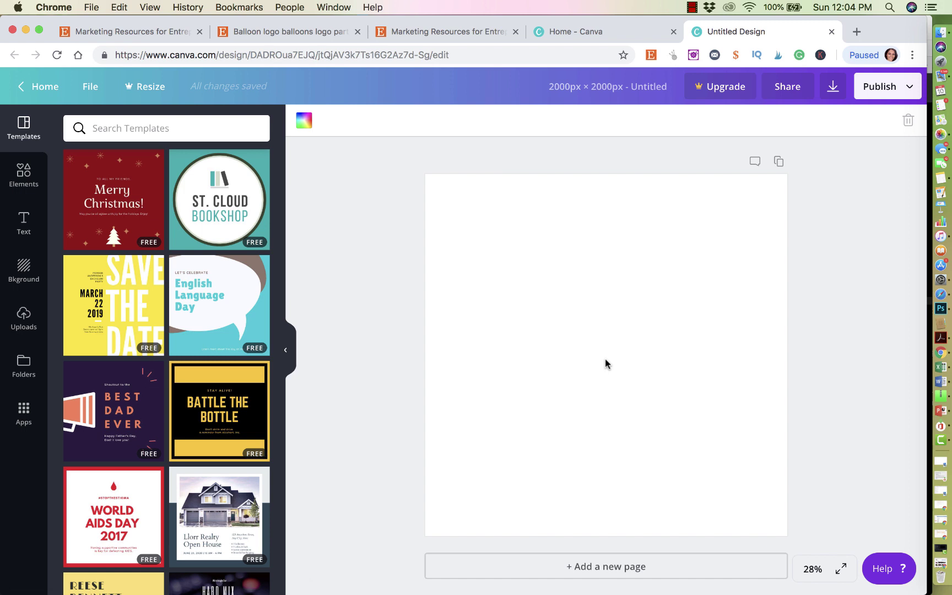
Review the balloon logo listing's main mockup on Etsy again and return to the blank square design in Canva.
{"action": "left_click", "coordinate": [572, 30]}
{"action": "left_click", "coordinate": [483, 32]}
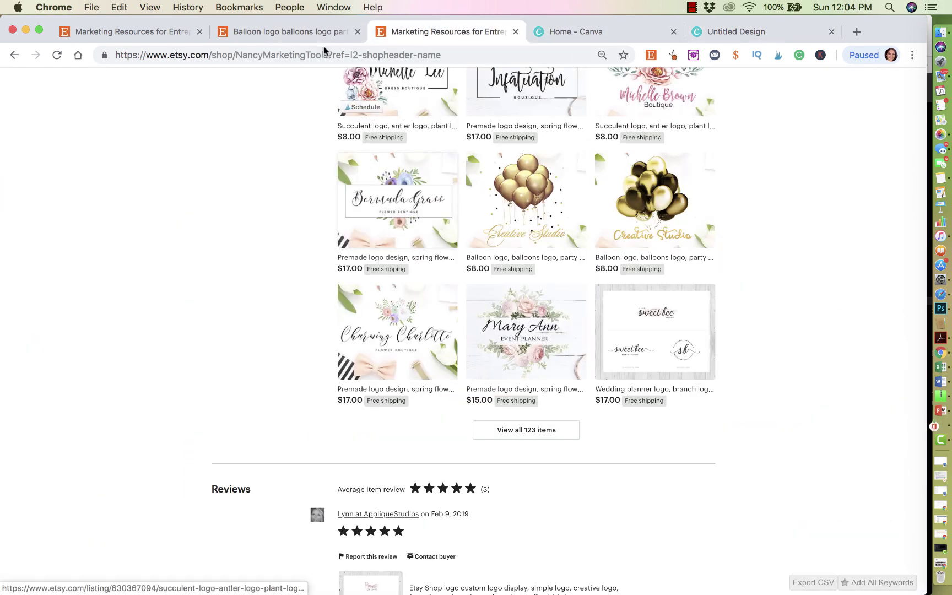
{"action": "left_click", "coordinate": [367, 196]}
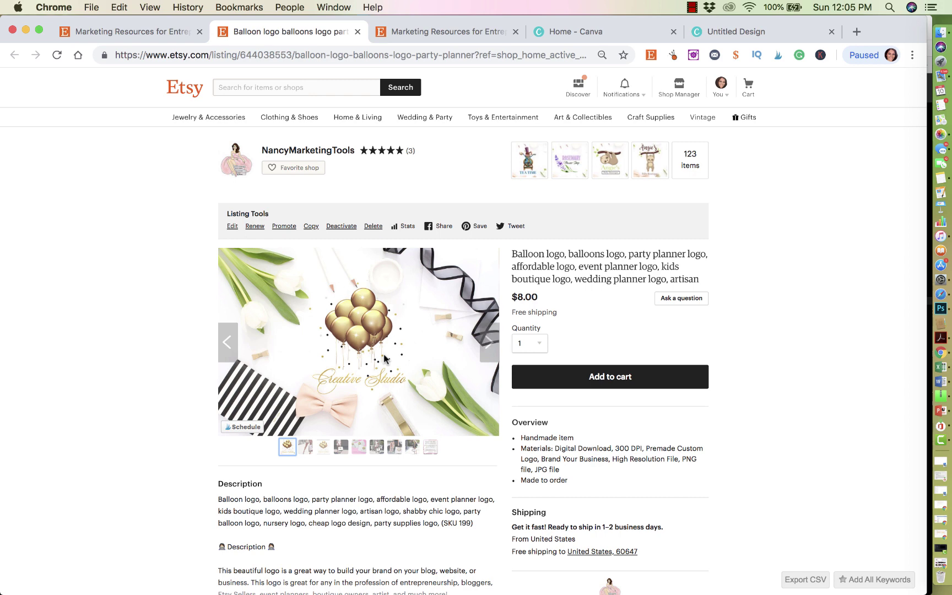
{"action": "left_click", "coordinate": [583, 32]}
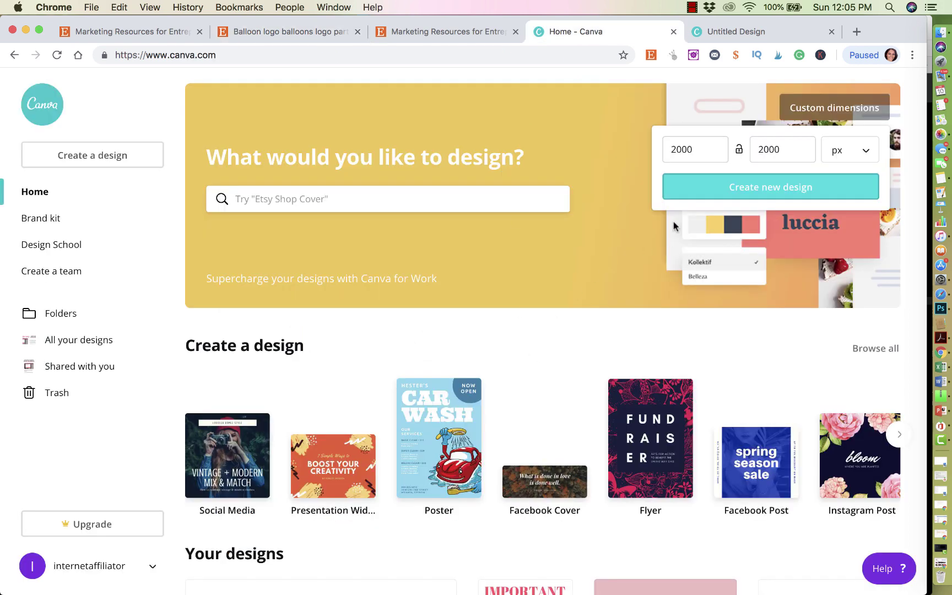
{"action": "left_click", "coordinate": [788, 35]}
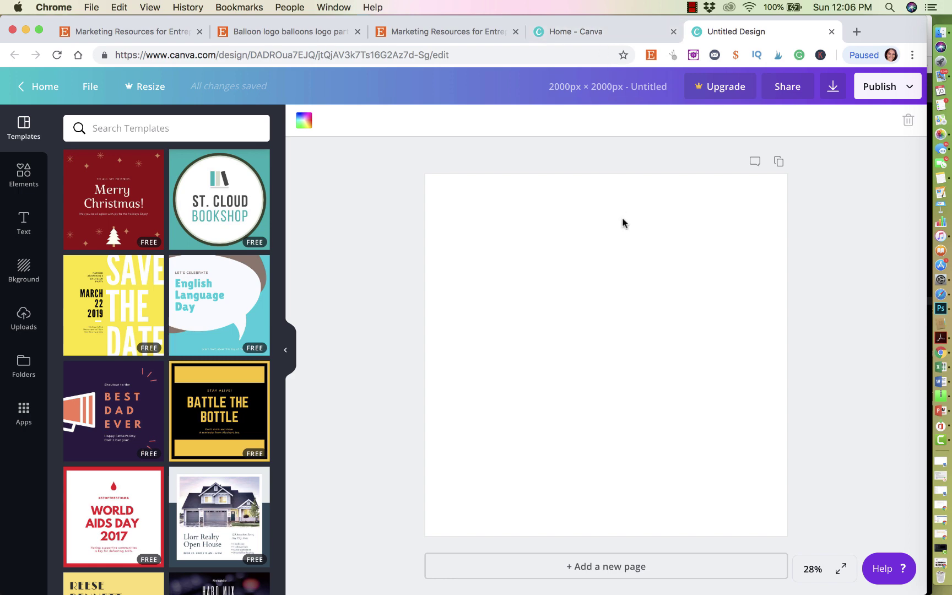
Create another Canva design from the home page with custom dimensions of 1200 × 800 px.
{"action": "left_click", "coordinate": [618, 32]}
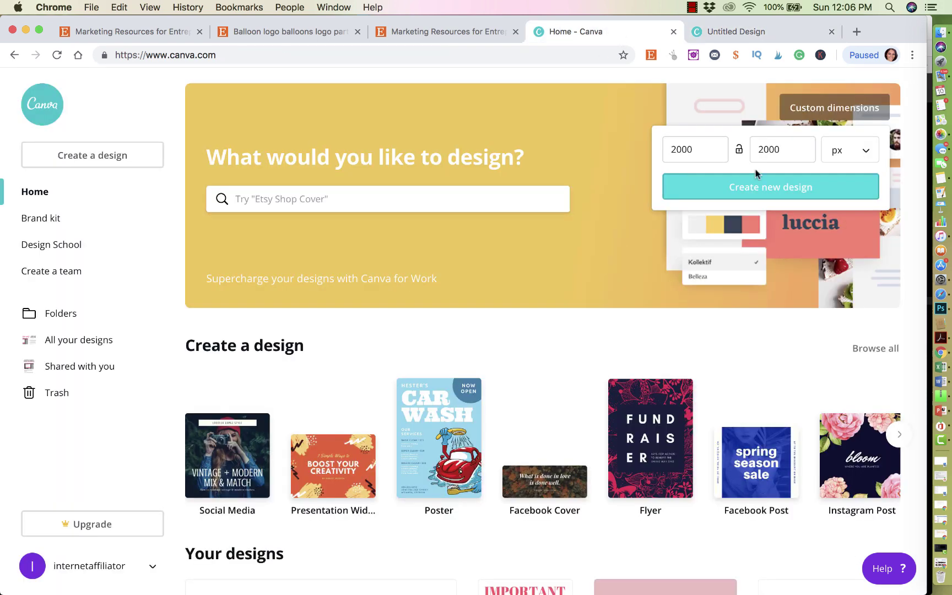
{"action": "left_click", "coordinate": [711, 151]}
{"action": "double_click", "coordinate": [711, 152]}
{"action": "type", "text": "1200"}
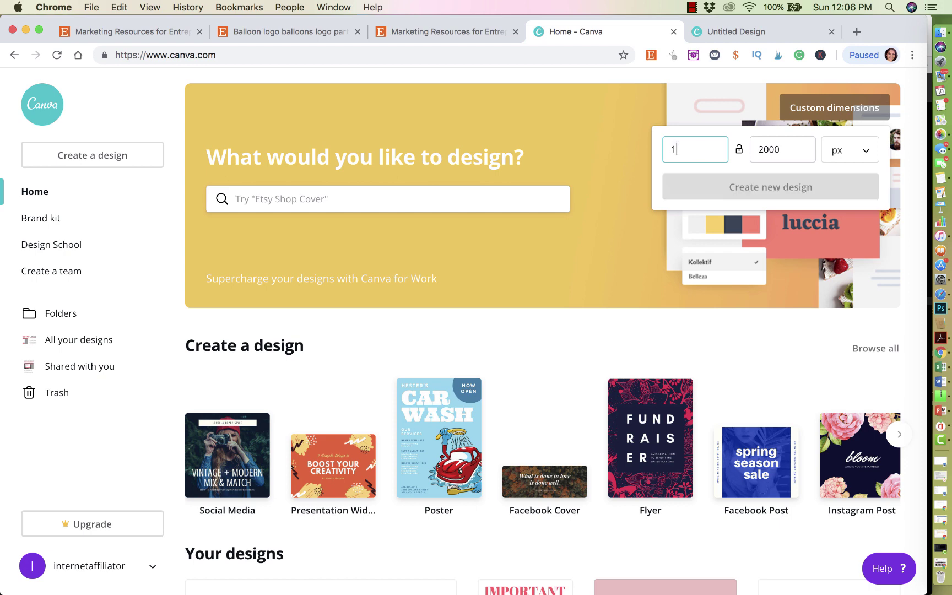
{"action": "double_click", "coordinate": [782, 158]}
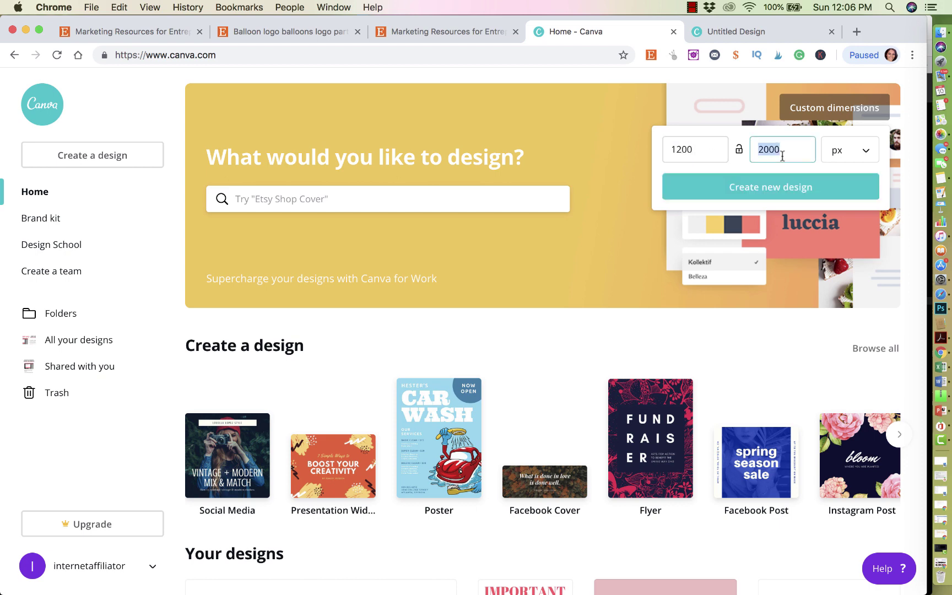
{"action": "type", "text": "800"}
{"action": "left_click", "coordinate": [787, 196]}
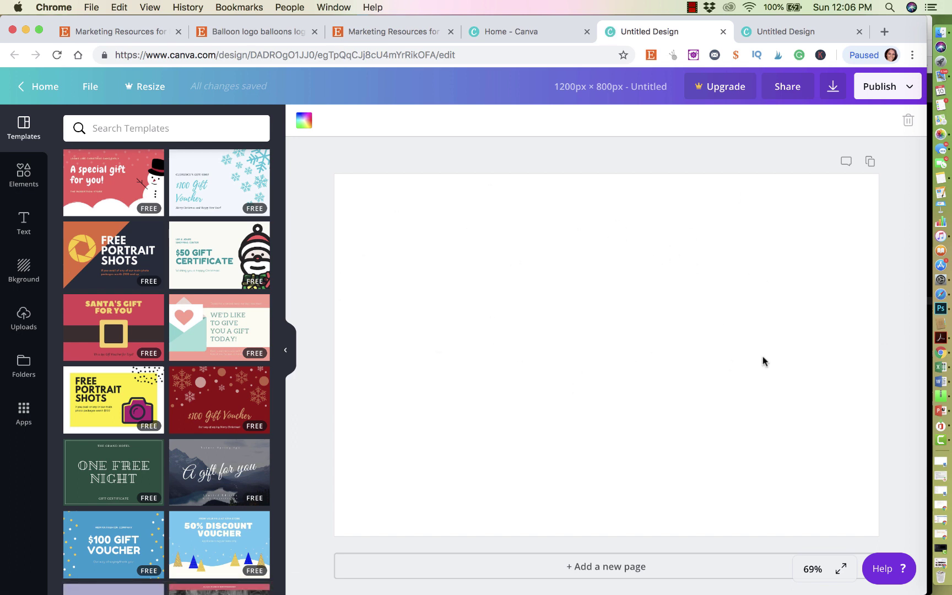
Return to the gold balloon logo listing on Etsy and view its main mockup enlarged.
{"action": "left_click", "coordinate": [535, 29]}
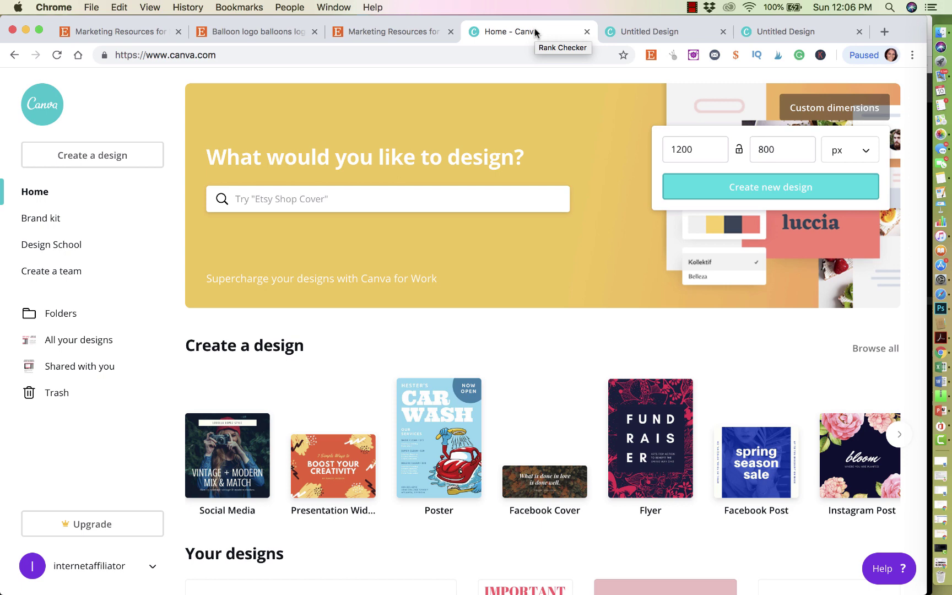
{"action": "left_click", "coordinate": [395, 32]}
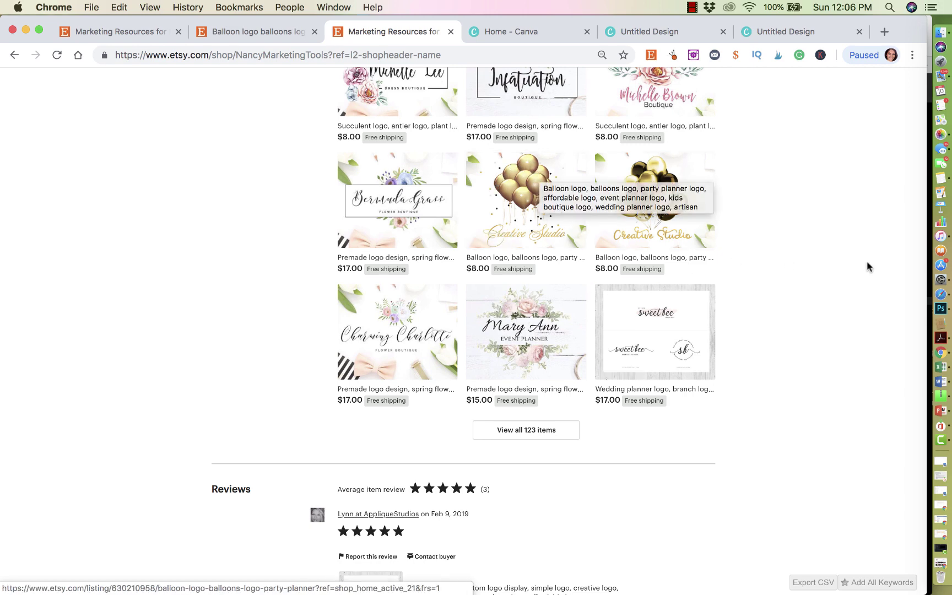
{"action": "left_click", "coordinate": [258, 31]}
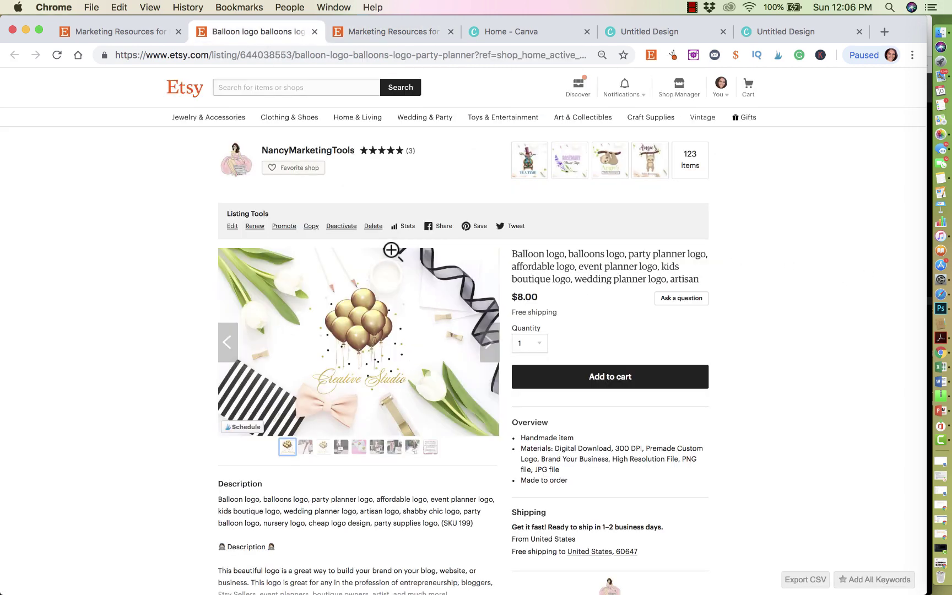
{"action": "left_click", "coordinate": [471, 429]}
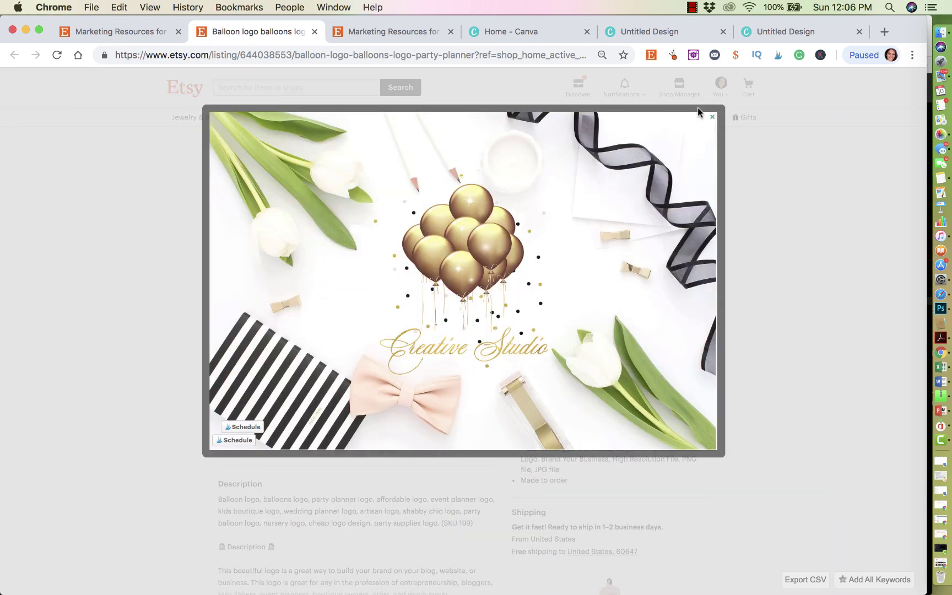
Close the enlarged mockup and compare the gold balloon logo listing with its thumbnail on the Etsy shop page.
{"action": "left_click", "coordinate": [712, 116]}
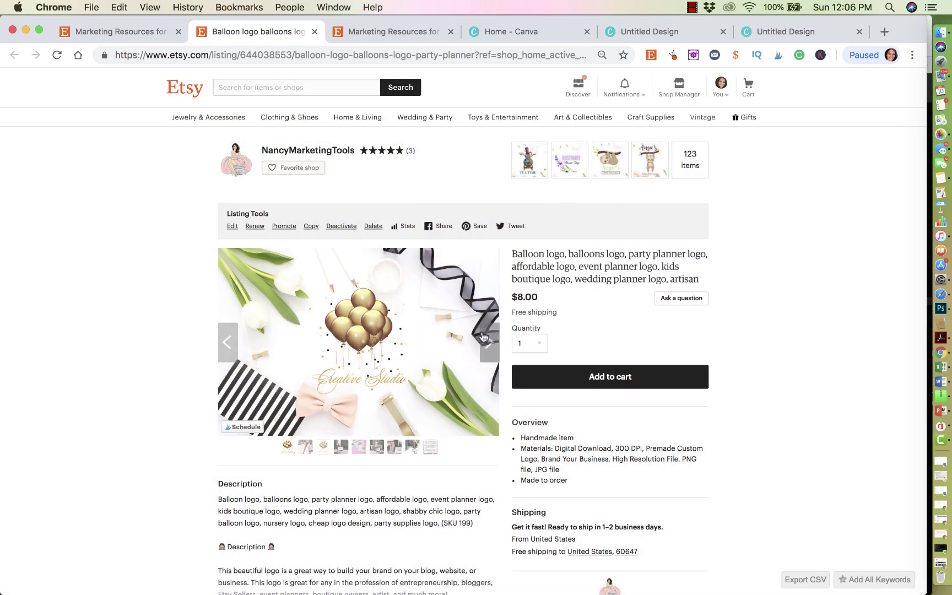
{"action": "left_click", "coordinate": [381, 32]}
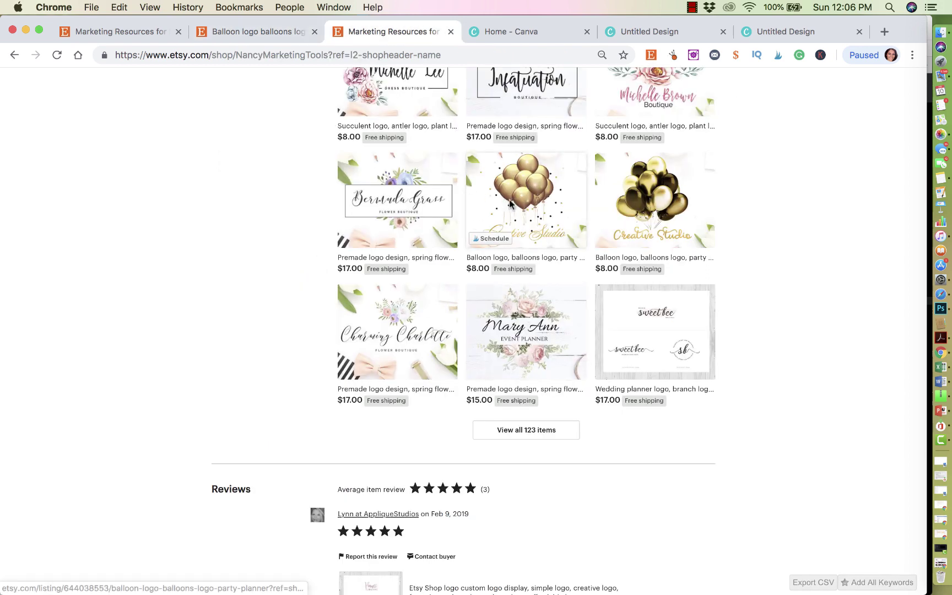
{"action": "left_click", "coordinate": [246, 32]}
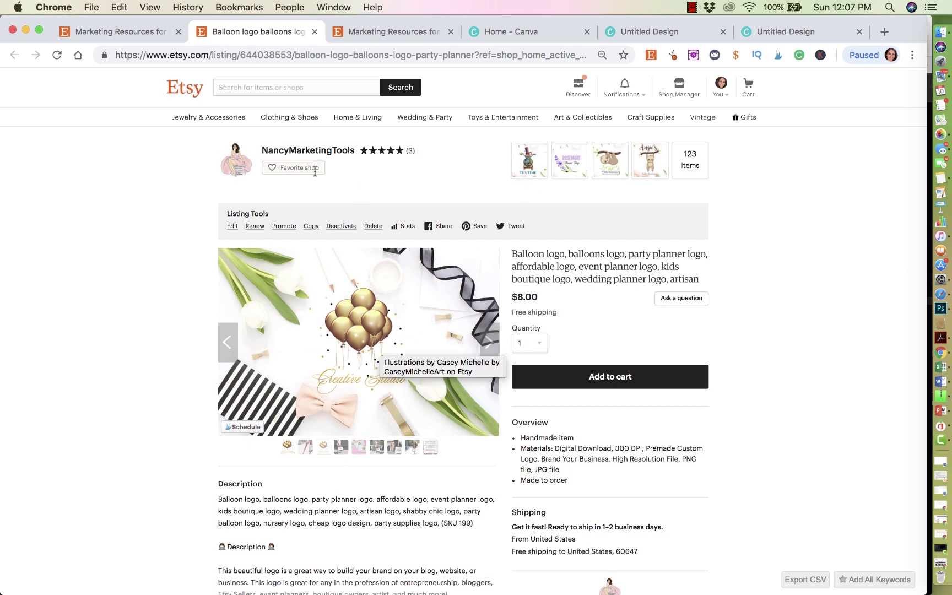
{"action": "left_click", "coordinate": [366, 32]}
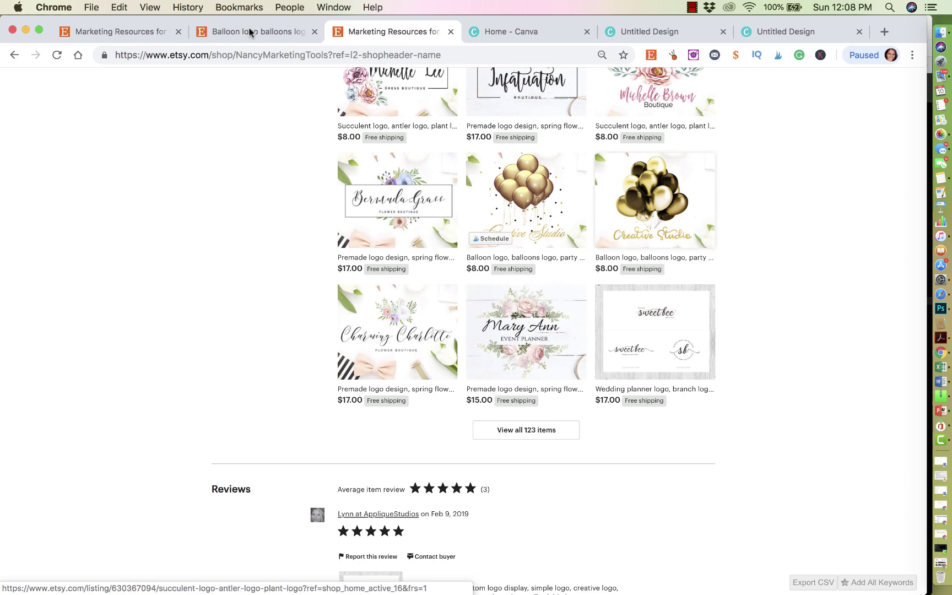
Search Etsy for "balloon logo" and compare the listing thumbnails in the results, including the shop's own gold balloon logo.
{"action": "left_click", "coordinate": [215, 32]}
{"action": "left_click", "coordinate": [243, 87]}
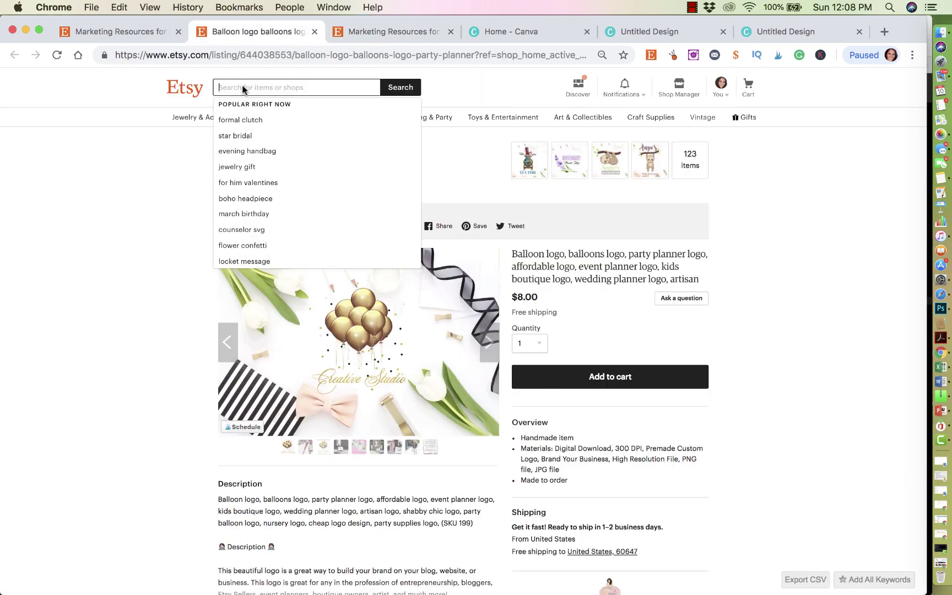
{"action": "type", "text": "balloon logo"}
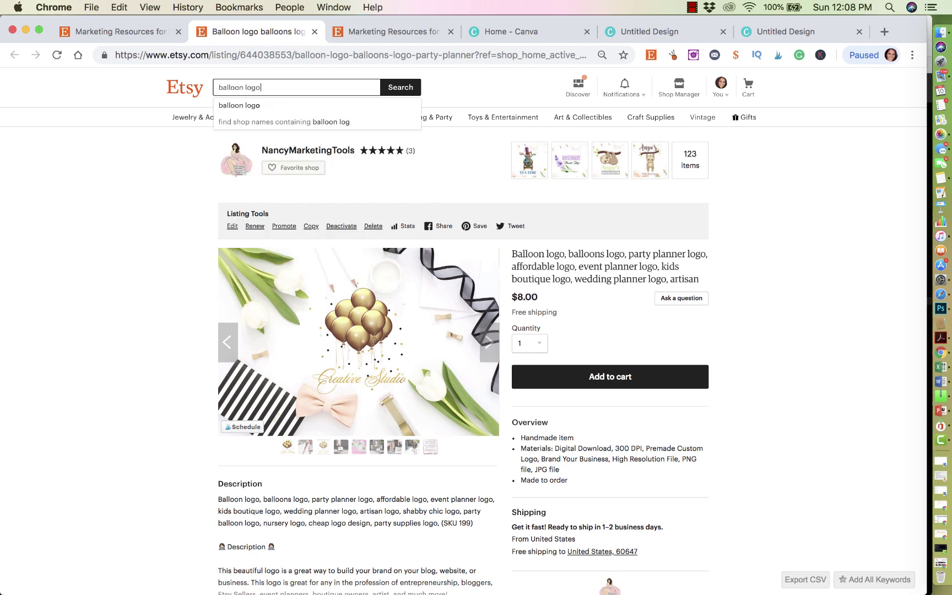
{"action": "key", "text": "Return"}
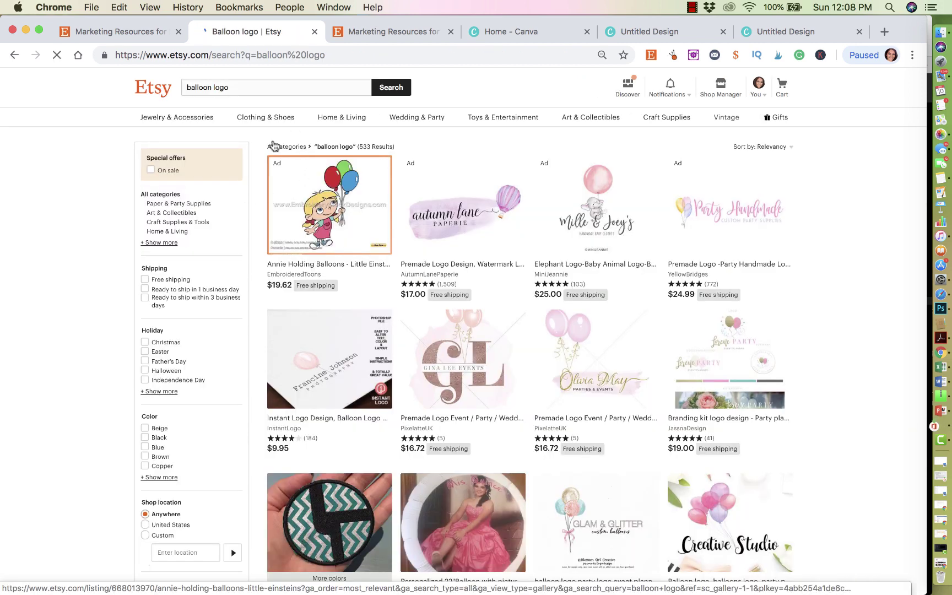
{"action": "scroll", "coordinate": [542, 338], "scroll_direction": "down", "scroll_amount": 5}
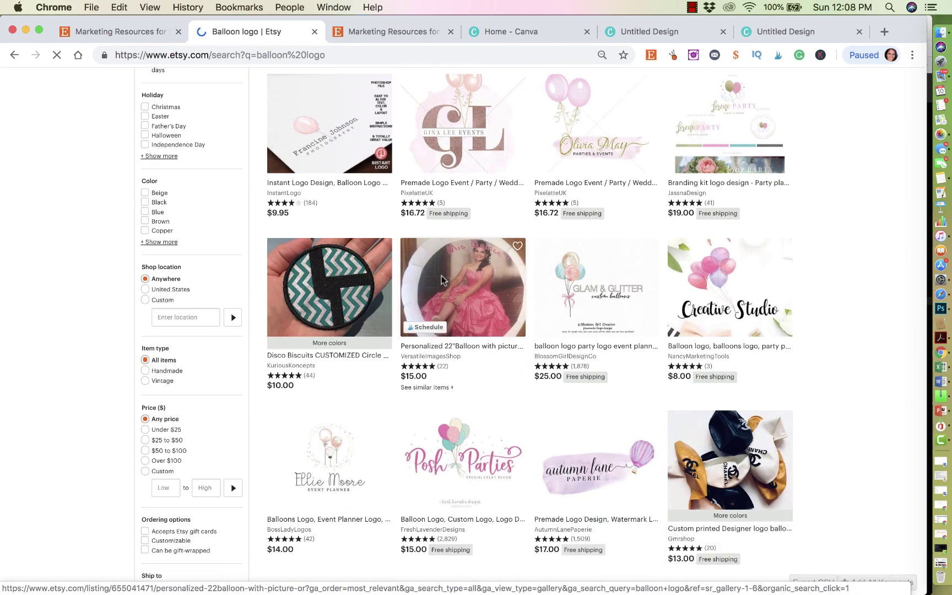
{"action": "scroll", "coordinate": [282, 246], "scroll_direction": "down", "scroll_amount": 10}
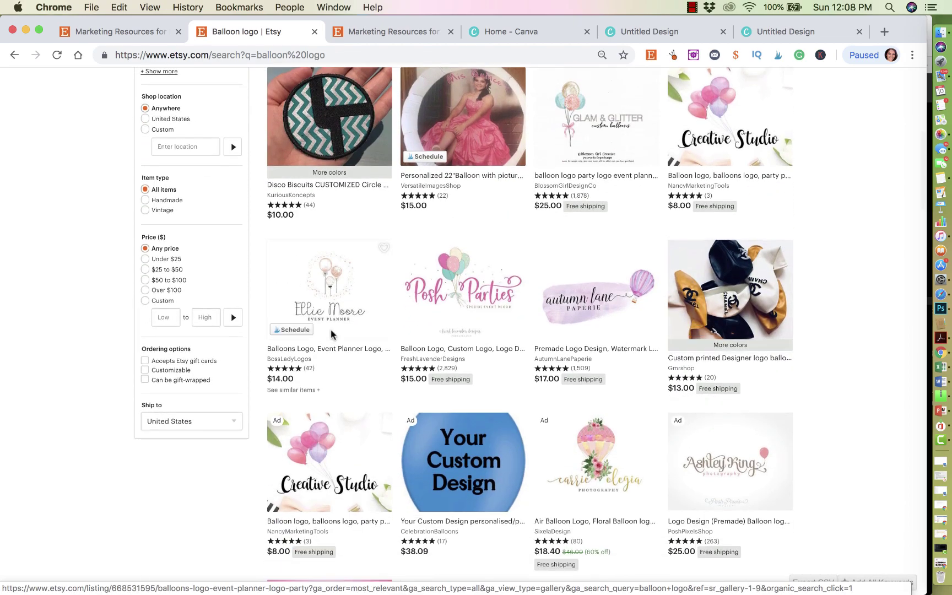
{"action": "scroll", "coordinate": [283, 247], "scroll_direction": "down", "scroll_amount": 20}
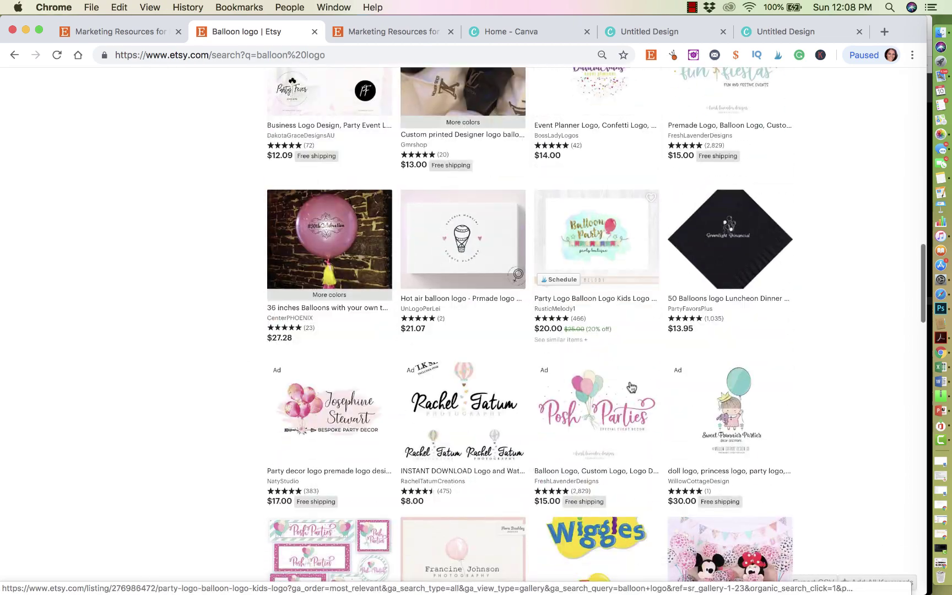
{"action": "scroll", "coordinate": [623, 399], "scroll_direction": "down", "scroll_amount": 10}
{"action": "scroll", "coordinate": [621, 398], "scroll_direction": "up", "scroll_amount": 7}
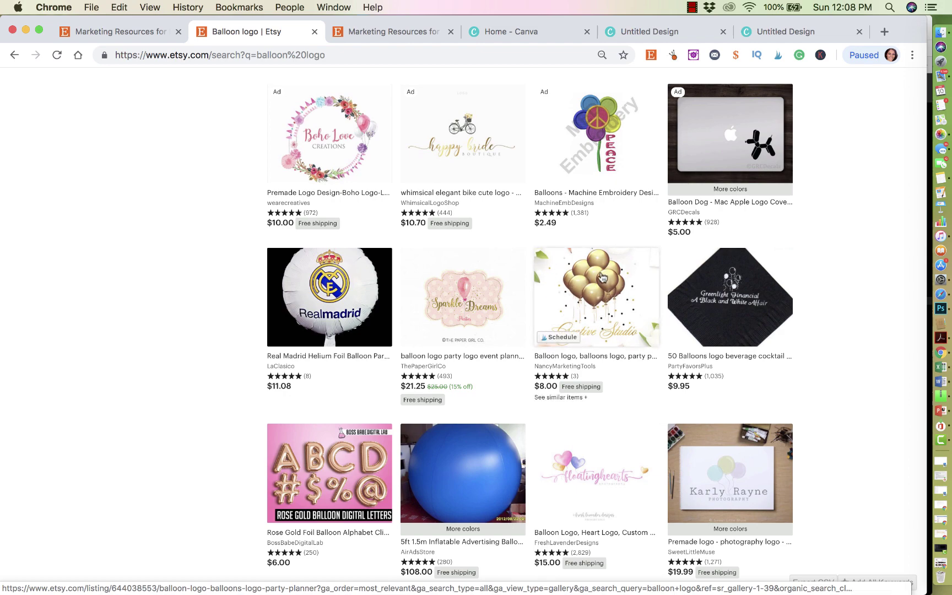
{"action": "scroll", "coordinate": [551, 143], "scroll_direction": "up", "scroll_amount": 10}
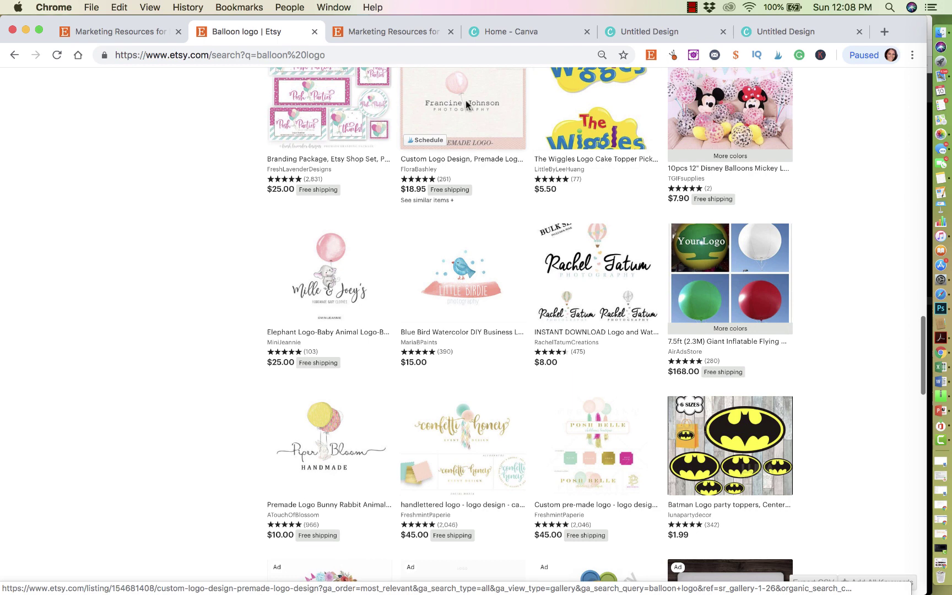
Go back to the Etsy shop page and open the gold balloon logo listing from it.
{"action": "left_click", "coordinate": [371, 34]}
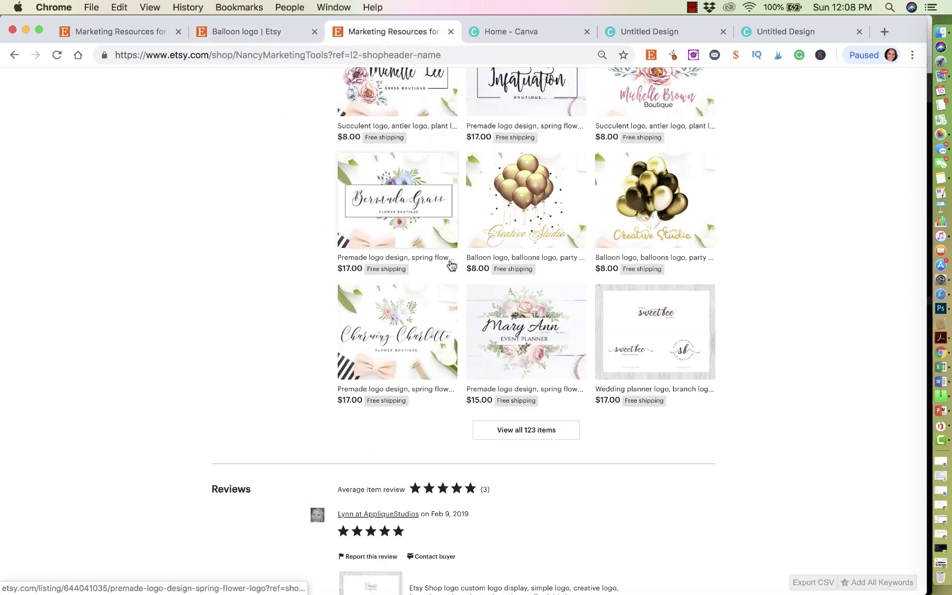
{"action": "left_click", "coordinate": [540, 205]}
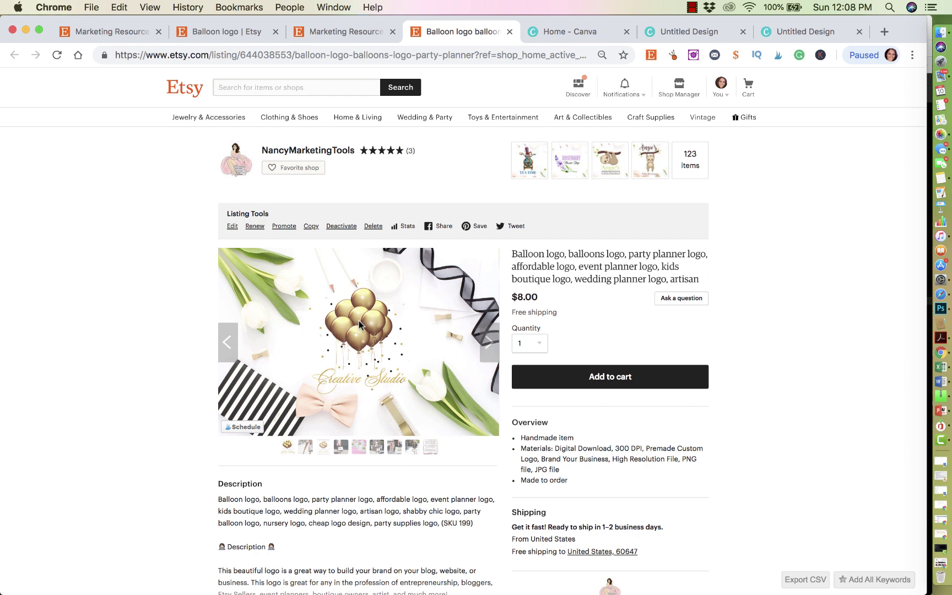
Open pinterest.com in a new browser tab.
{"action": "left_click", "coordinate": [884, 32]}
{"action": "left_click", "coordinate": [551, 58]}
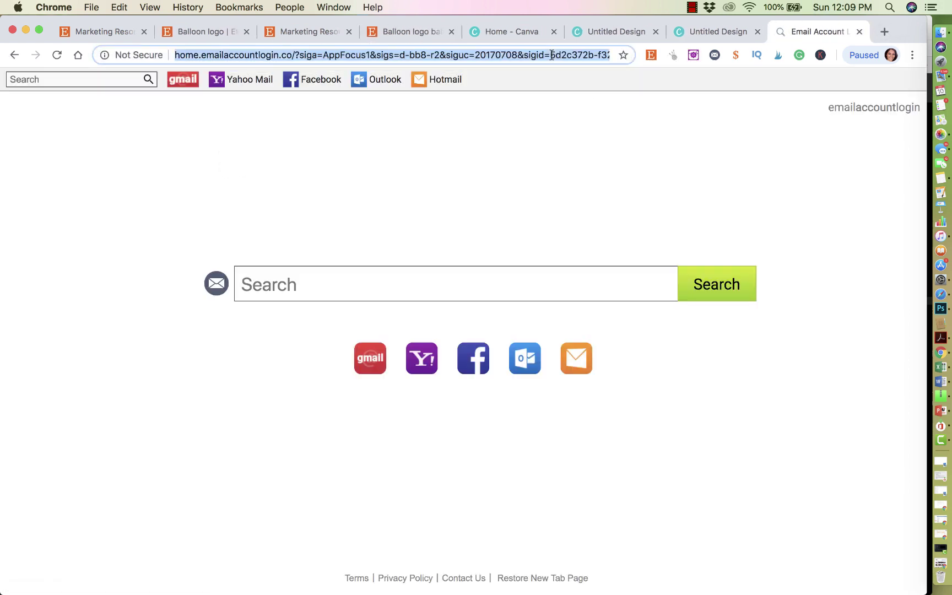
{"action": "type", "text": "pinterest.com"}
{"action": "key", "text": "Return"}
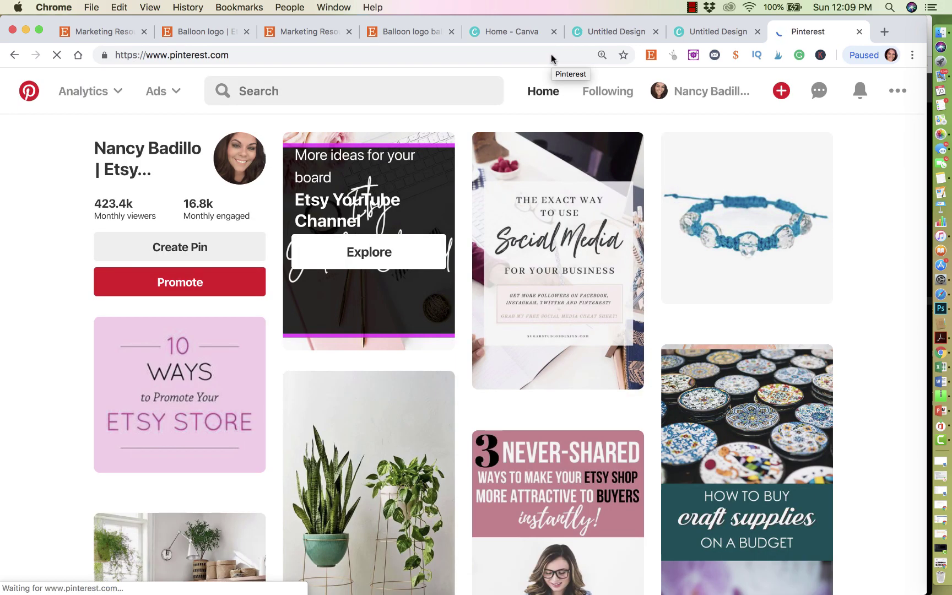
Open the account's own Pinterest profile and display its boards.
{"action": "left_click", "coordinate": [552, 96]}
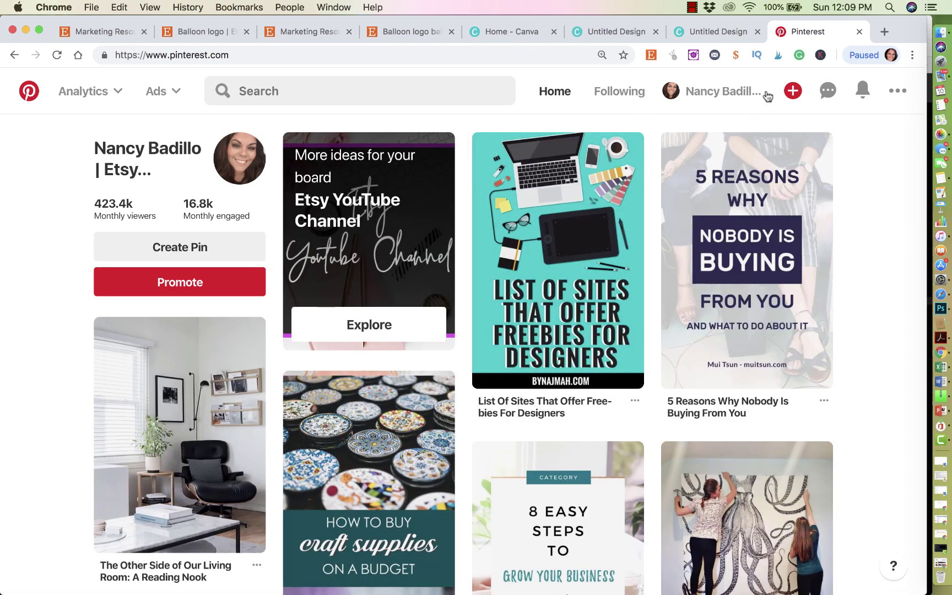
{"action": "left_click", "coordinate": [897, 92]}
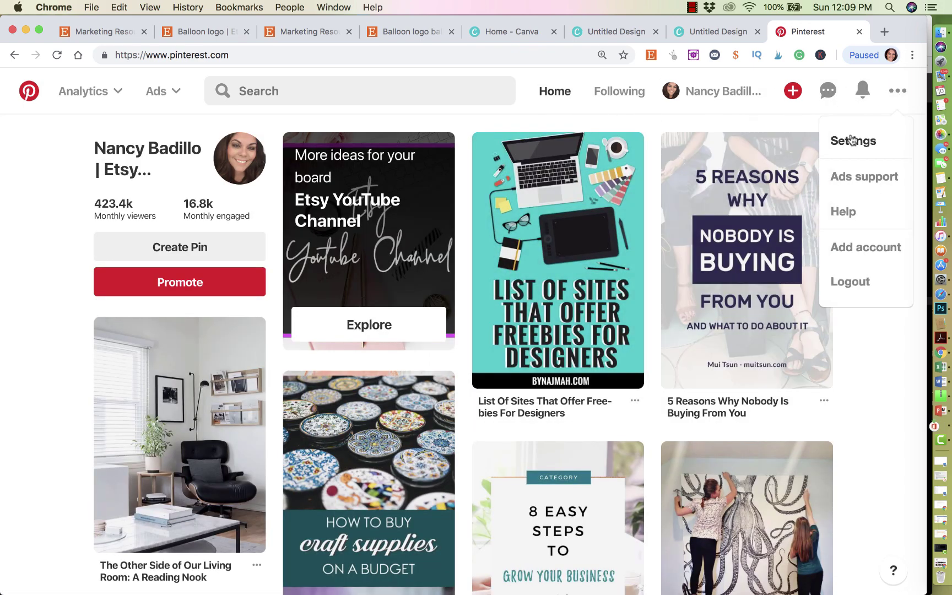
{"action": "left_click", "coordinate": [701, 91]}
{"action": "scroll", "coordinate": [456, 440], "scroll_direction": "down", "scroll_amount": 6}
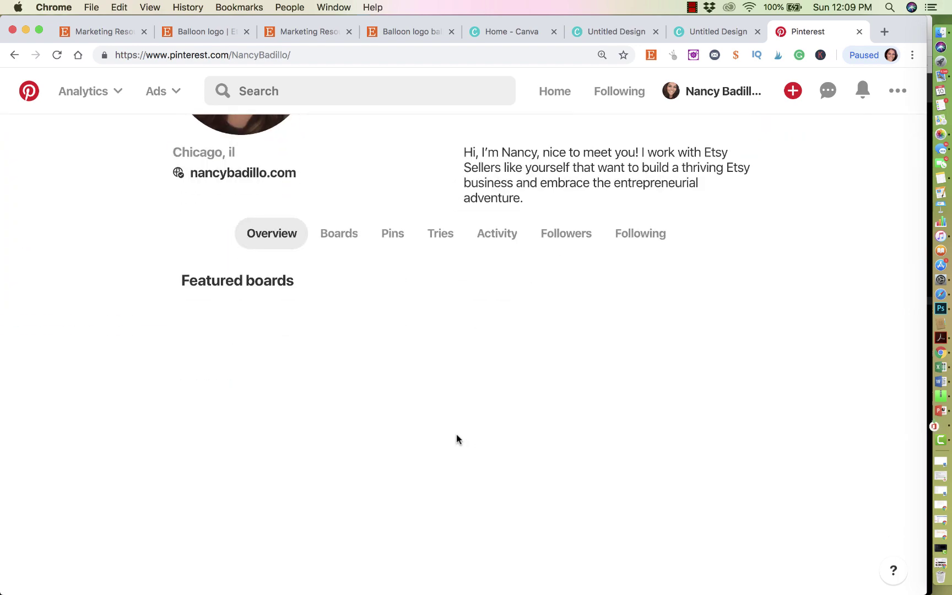
{"action": "left_click", "coordinate": [340, 186]}
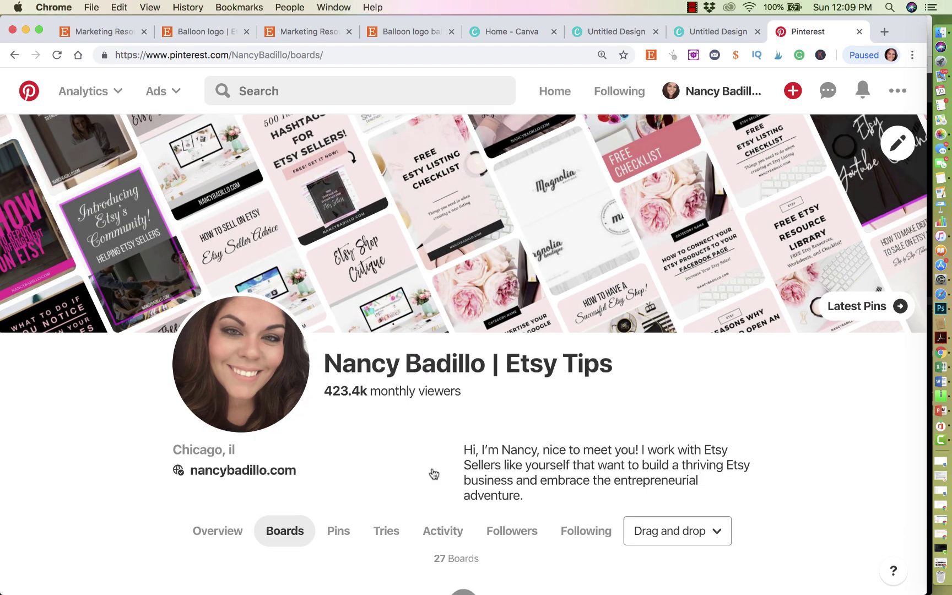
{"action": "scroll", "coordinate": [431, 474], "scroll_direction": "down", "scroll_amount": 6}
{"action": "scroll", "coordinate": [574, 361], "scroll_direction": "up", "scroll_amount": 2}
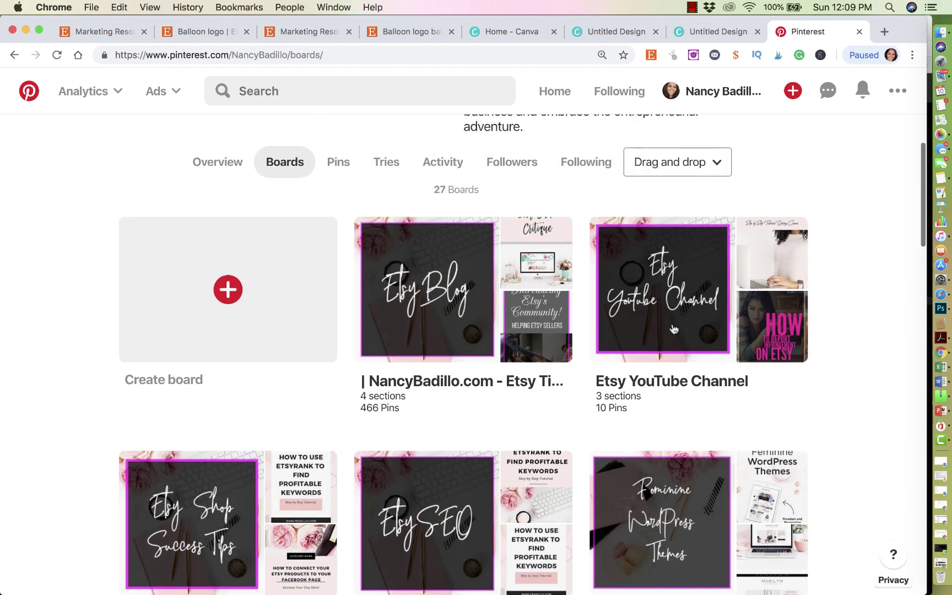
Open the Etsy Youtube Channel section of the Etsy Tips and Tricks board and examine the layout of its vertical pins.
{"action": "left_click", "coordinate": [513, 318]}
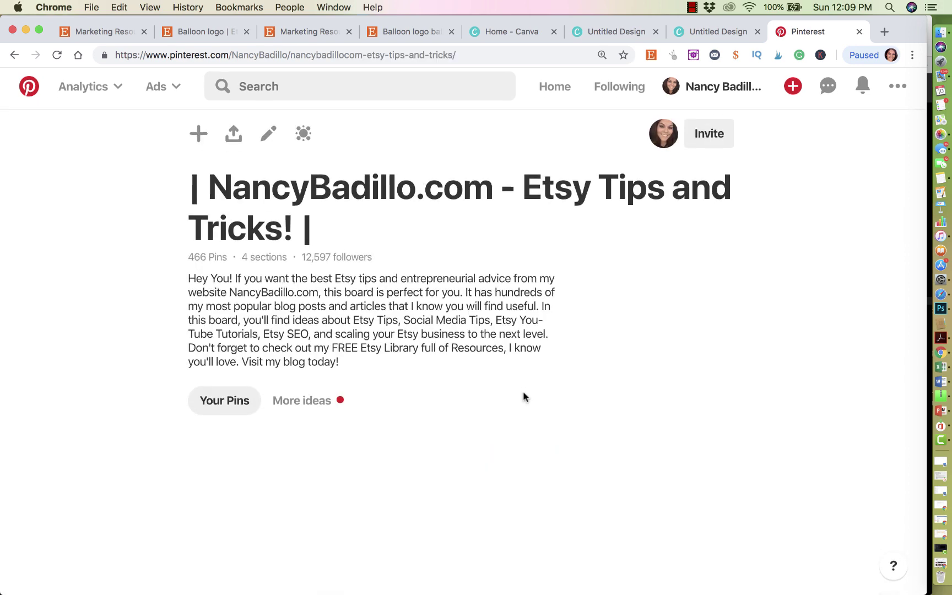
{"action": "scroll", "coordinate": [523, 397], "scroll_direction": "down", "scroll_amount": 4}
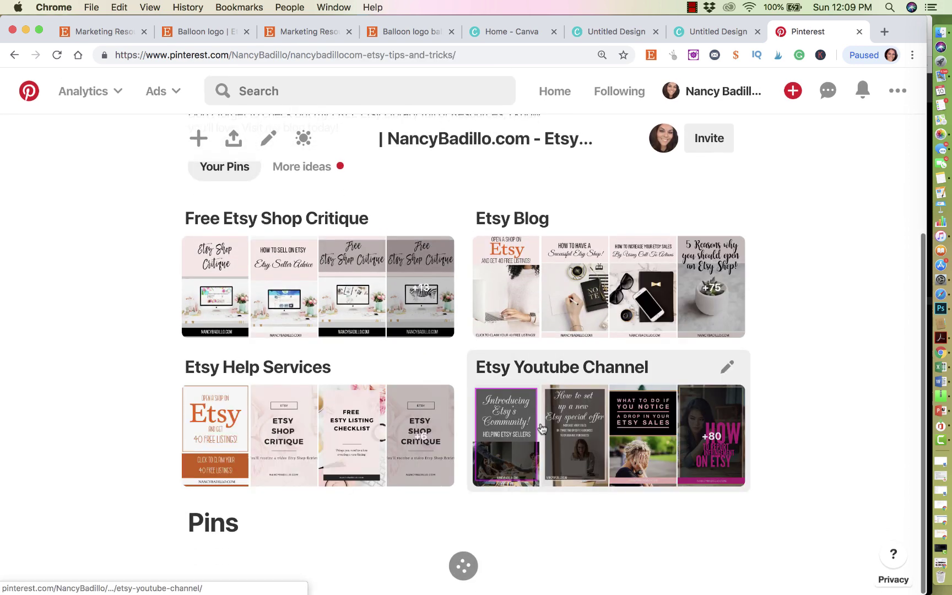
{"action": "left_click", "coordinate": [537, 438]}
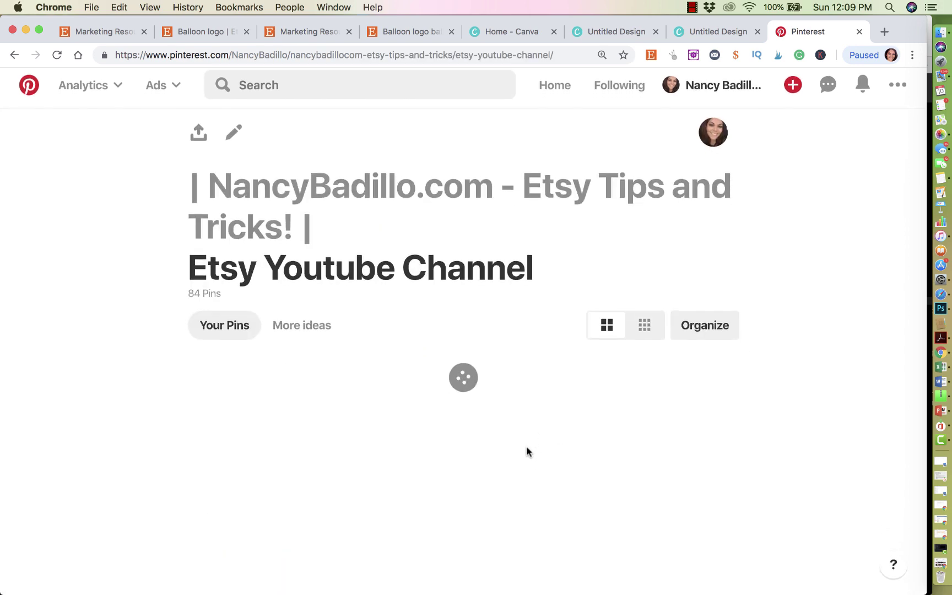
{"action": "scroll", "coordinate": [527, 443], "scroll_direction": "down", "scroll_amount": 4}
{"action": "scroll", "coordinate": [301, 311], "scroll_direction": "up", "scroll_amount": 2}
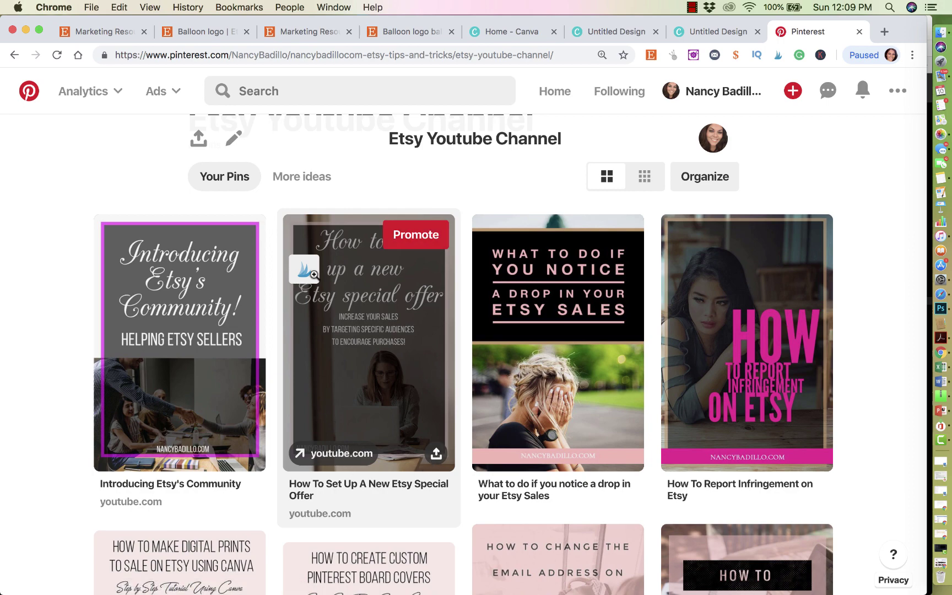
{"action": "scroll", "coordinate": [358, 238], "scroll_direction": "down", "scroll_amount": 5}
{"action": "scroll", "coordinate": [358, 238], "scroll_direction": "up", "scroll_amount": 6}
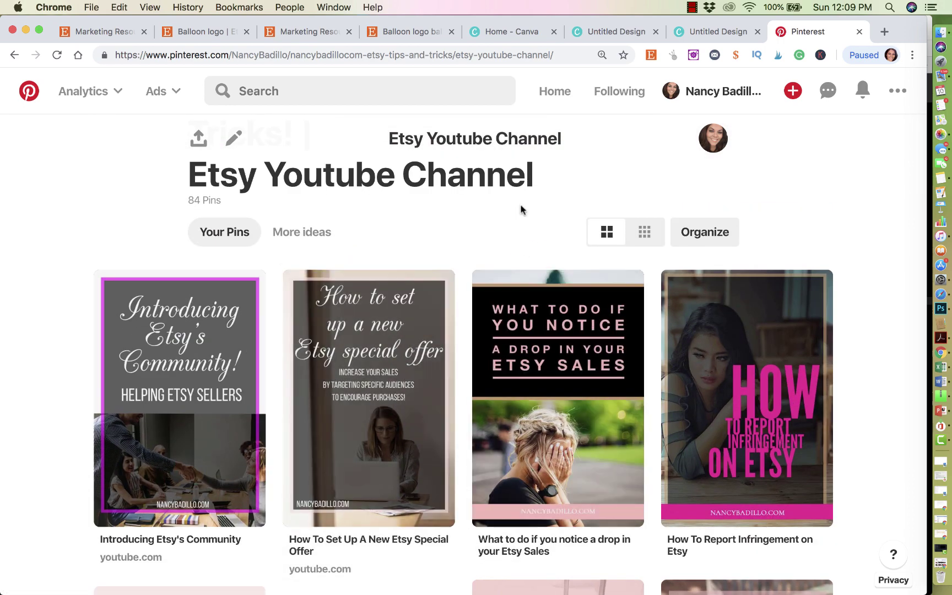
{"action": "scroll", "coordinate": [520, 209], "scroll_direction": "down", "scroll_amount": 2}
{"action": "scroll", "coordinate": [521, 209], "scroll_direction": "up", "scroll_amount": 4}
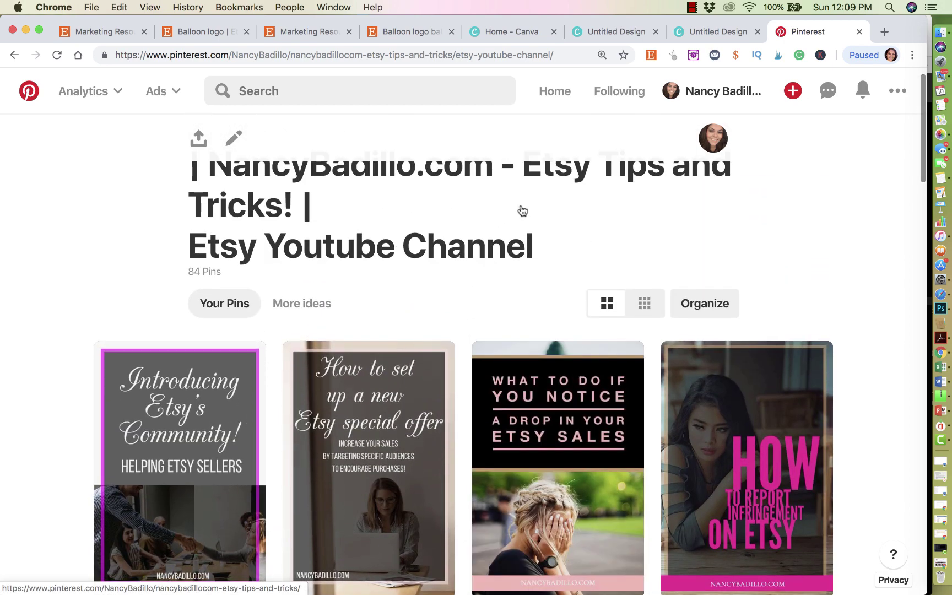
{"action": "scroll", "coordinate": [520, 210], "scroll_direction": "down", "scroll_amount": 3}
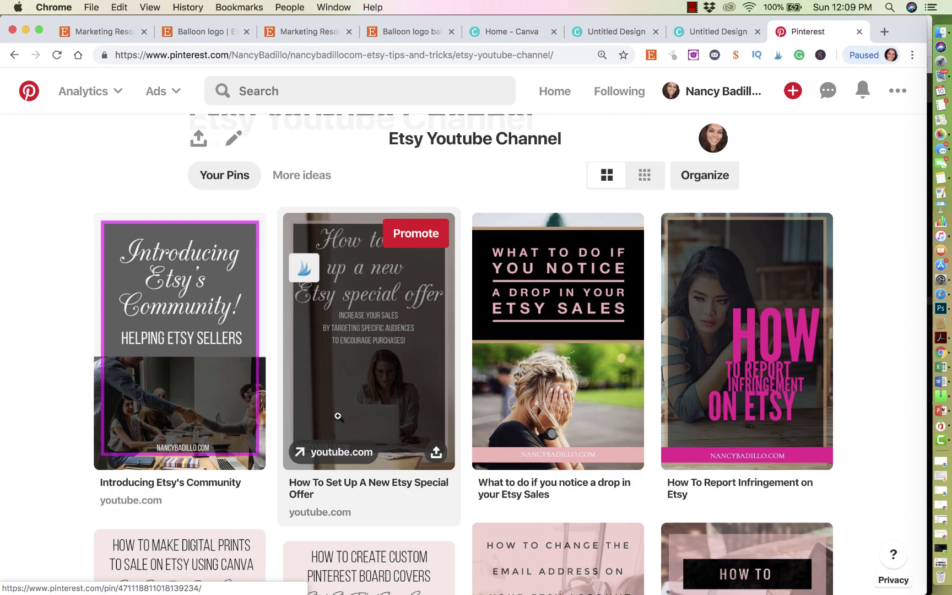
Review the blank Canva designs and return to the gold balloon logo listing on Etsy.
{"action": "left_click", "coordinate": [716, 31]}
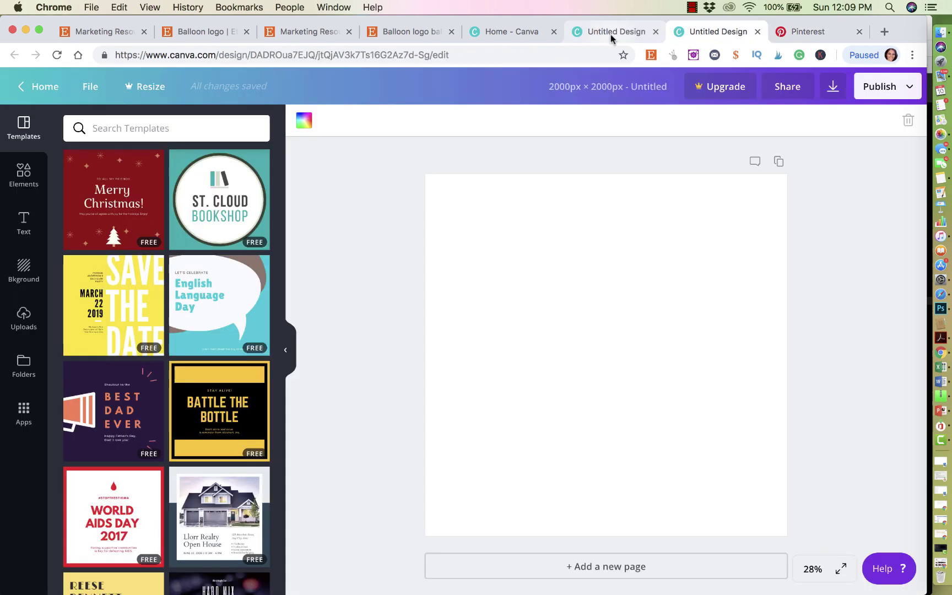
{"action": "left_click", "coordinate": [610, 33]}
{"action": "left_click", "coordinate": [512, 32]}
{"action": "left_click", "coordinate": [414, 34]}
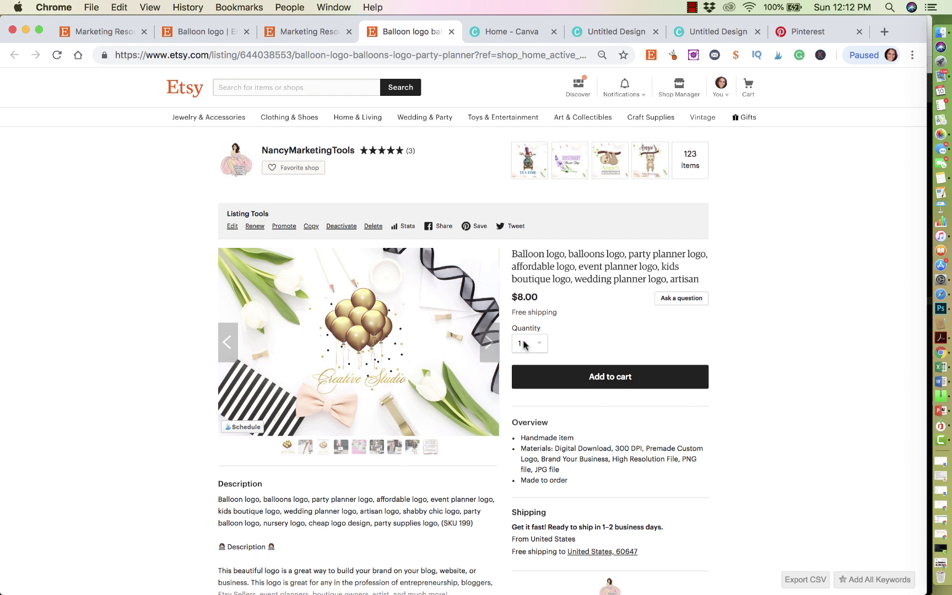
View the listing's second photo, the shopping bag mockup, enlarged and close it.
{"action": "left_click", "coordinate": [487, 342]}
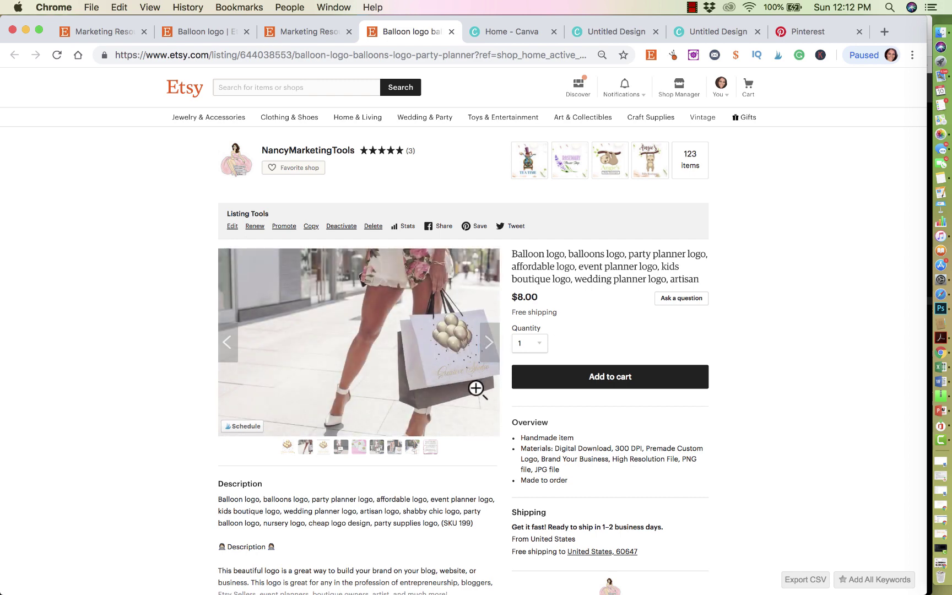
{"action": "left_click", "coordinate": [476, 389]}
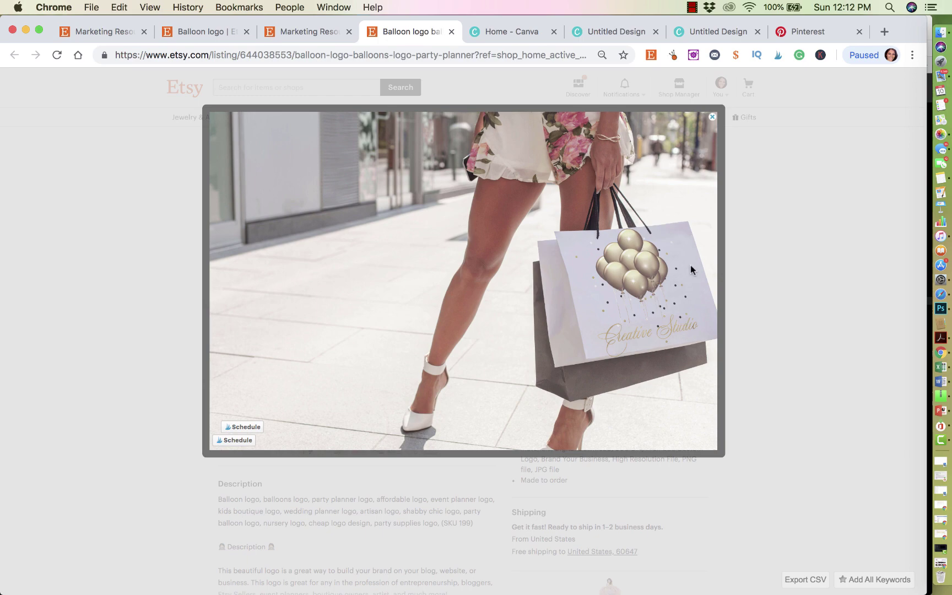
{"action": "left_click", "coordinate": [713, 117]}
View the listing's third photo, the balloon logo on a white background with a black border, enlarged and close it.
{"action": "left_click", "coordinate": [491, 349]}
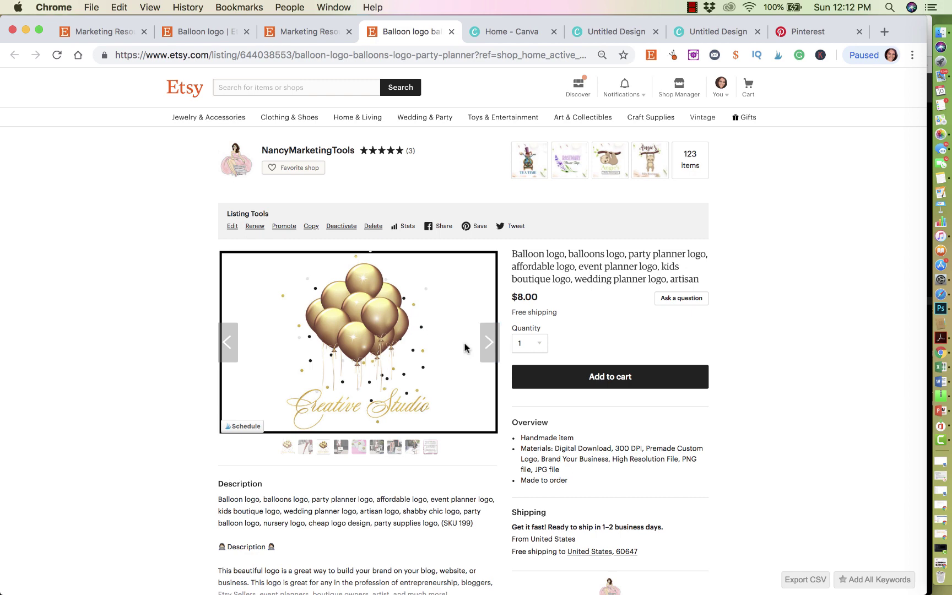
{"action": "left_click", "coordinate": [464, 348]}
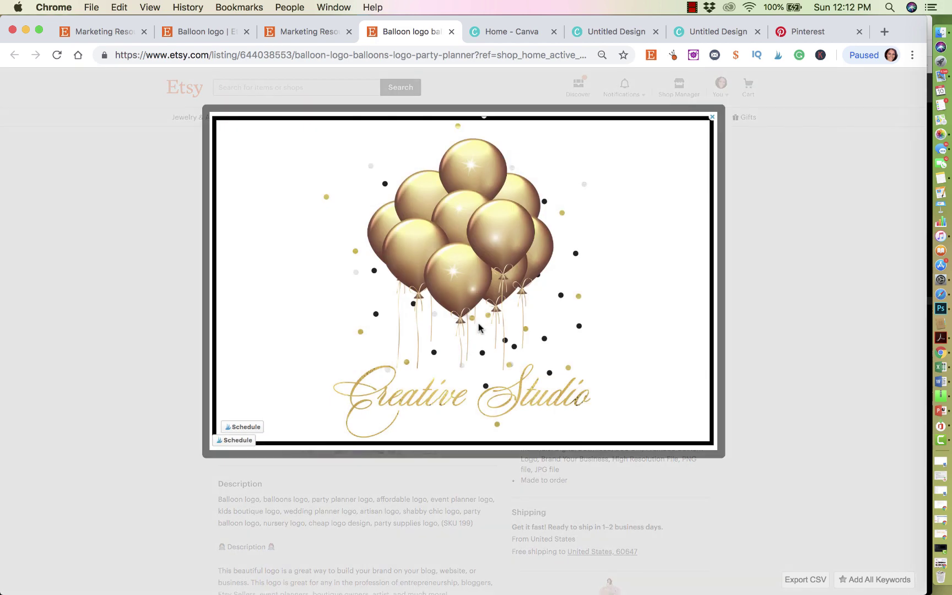
{"action": "left_click", "coordinate": [711, 119]}
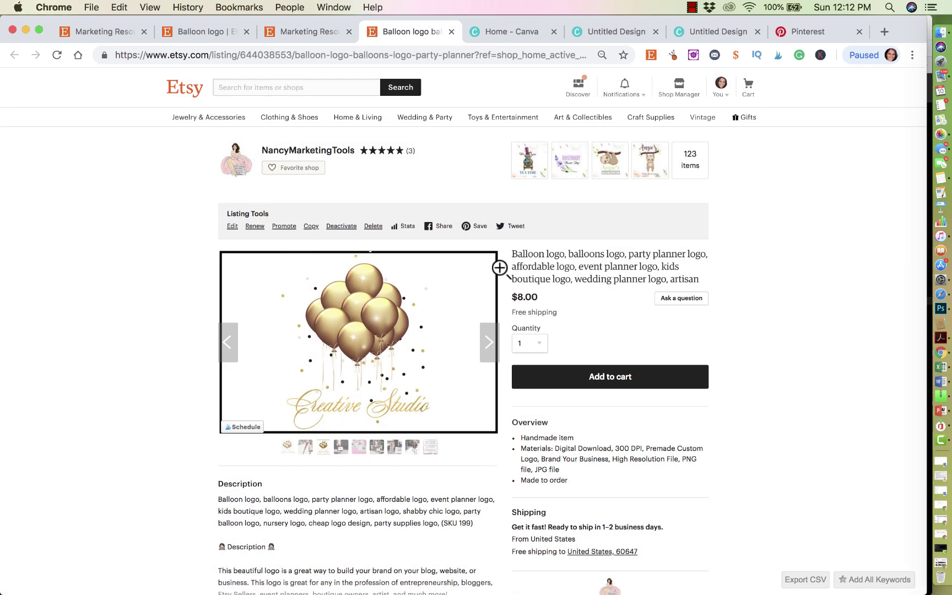
View the listing's fifth photo, the business card mockup on a pink background, enlarged and close it.
{"action": "left_click", "coordinate": [488, 344]}
{"action": "left_click", "coordinate": [489, 344]}
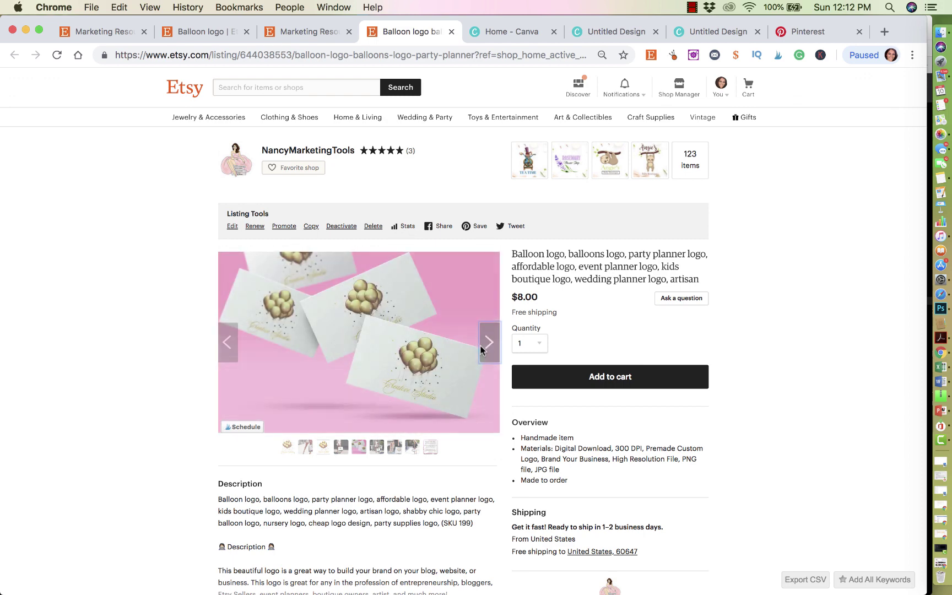
{"action": "left_click", "coordinate": [455, 304]}
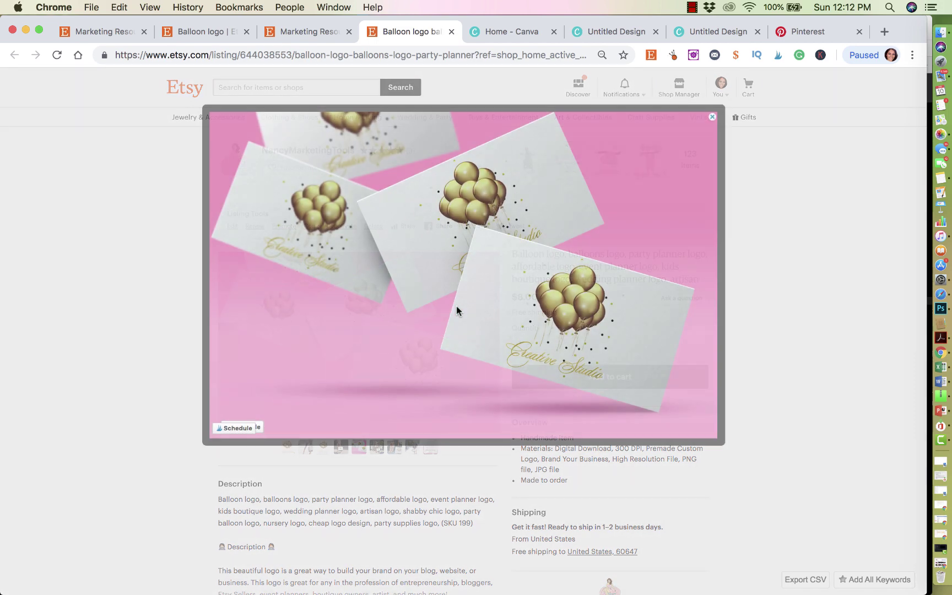
{"action": "left_click", "coordinate": [712, 117]}
Browse forward through the listing's remaining photos after the business card mockup, examining how the logo appears on shopping bags.
{"action": "left_click", "coordinate": [488, 346]}
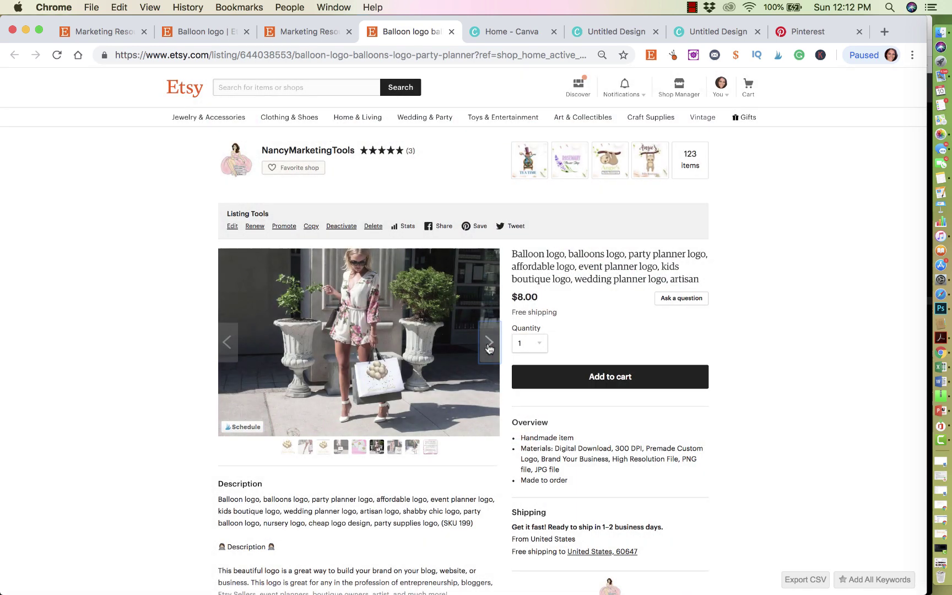
{"action": "left_click", "coordinate": [489, 346]}
{"action": "left_click", "coordinate": [488, 346]}
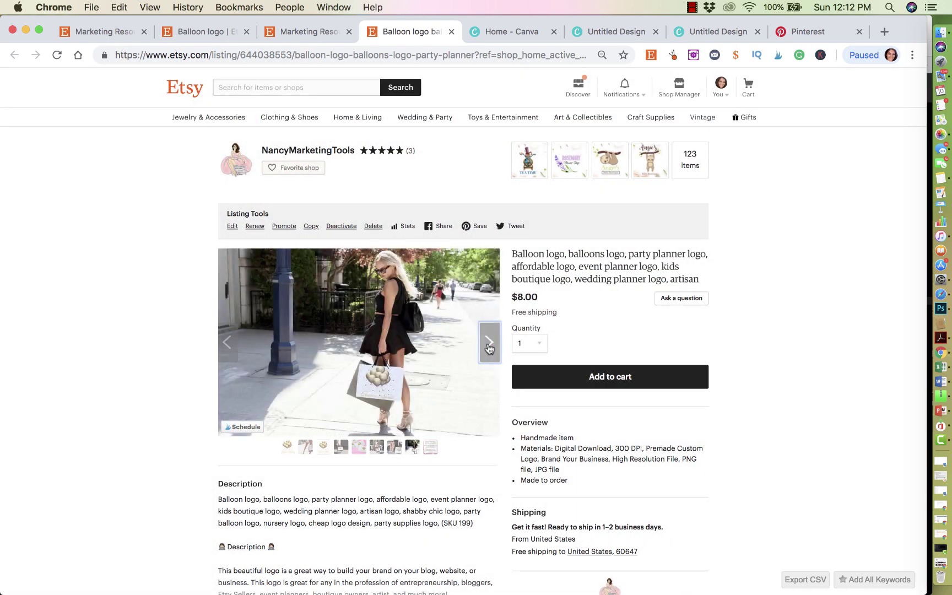
{"action": "left_click", "coordinate": [489, 345]}
Browse back through the mockups to the listing's first photo, and switch to the Canva home page.
{"action": "left_click", "coordinate": [227, 343]}
{"action": "left_click", "coordinate": [227, 343]}
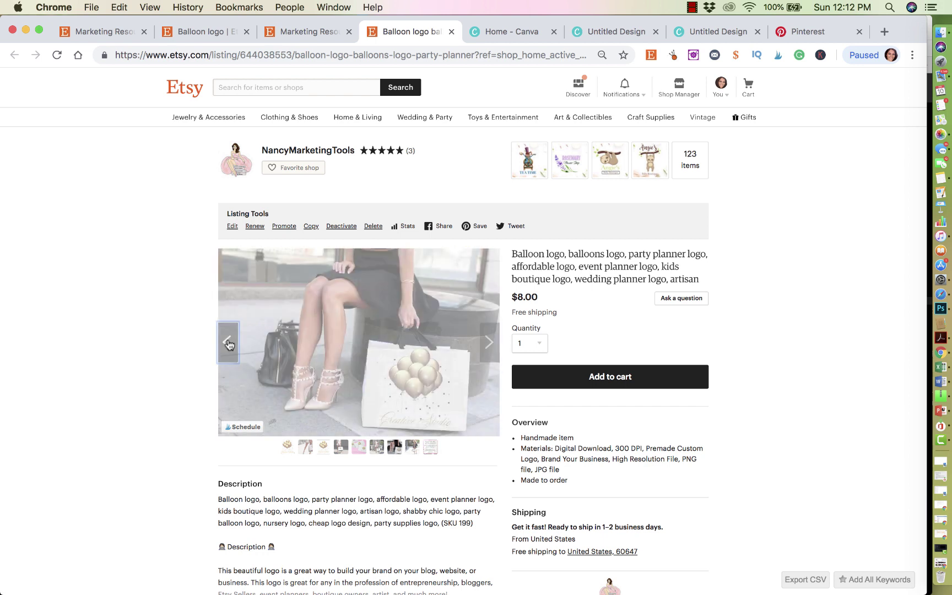
{"action": "left_click", "coordinate": [228, 343]}
{"action": "left_click", "coordinate": [227, 343]}
{"action": "left_click", "coordinate": [227, 342]}
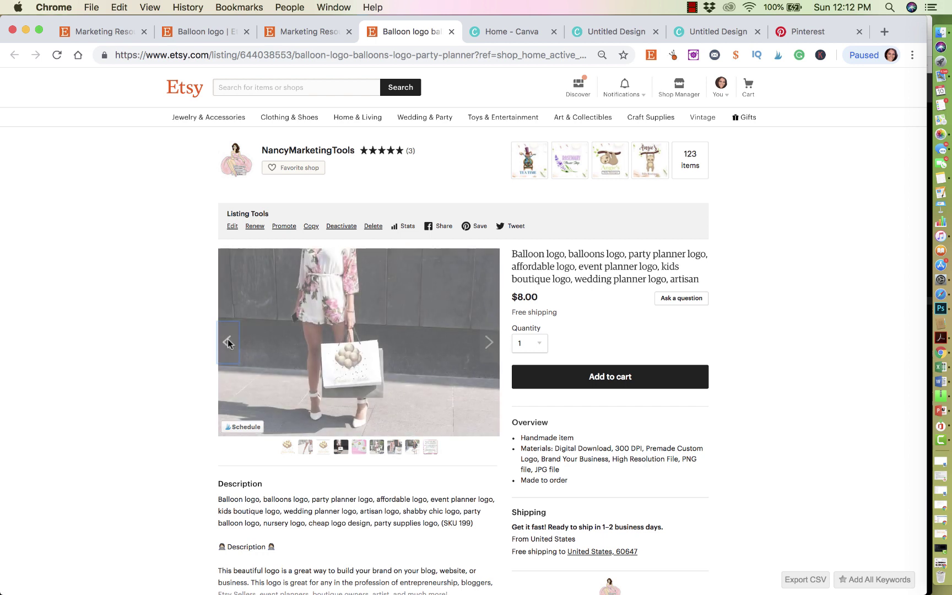
{"action": "left_click", "coordinate": [227, 343]}
{"action": "left_click", "coordinate": [227, 342]}
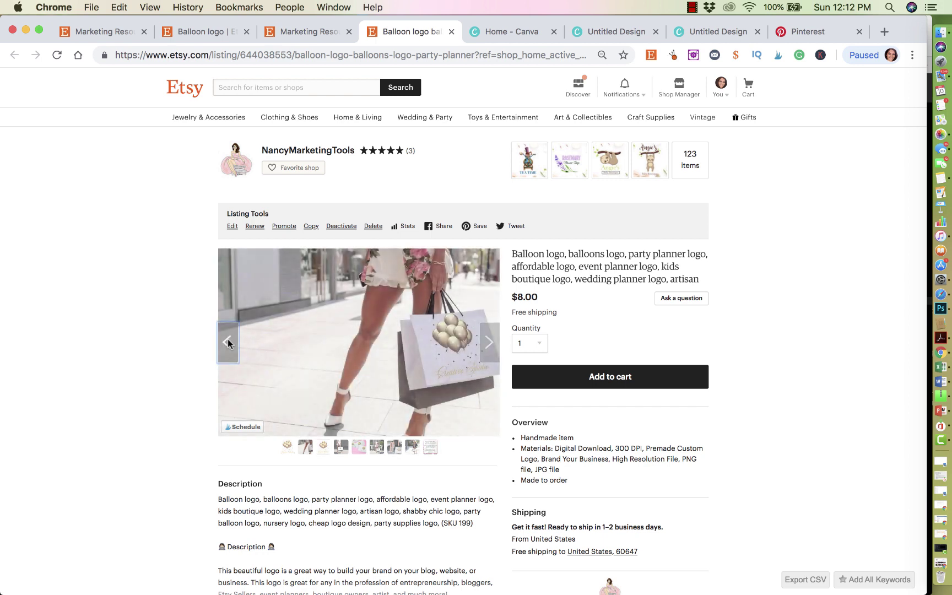
{"action": "left_click", "coordinate": [228, 341]}
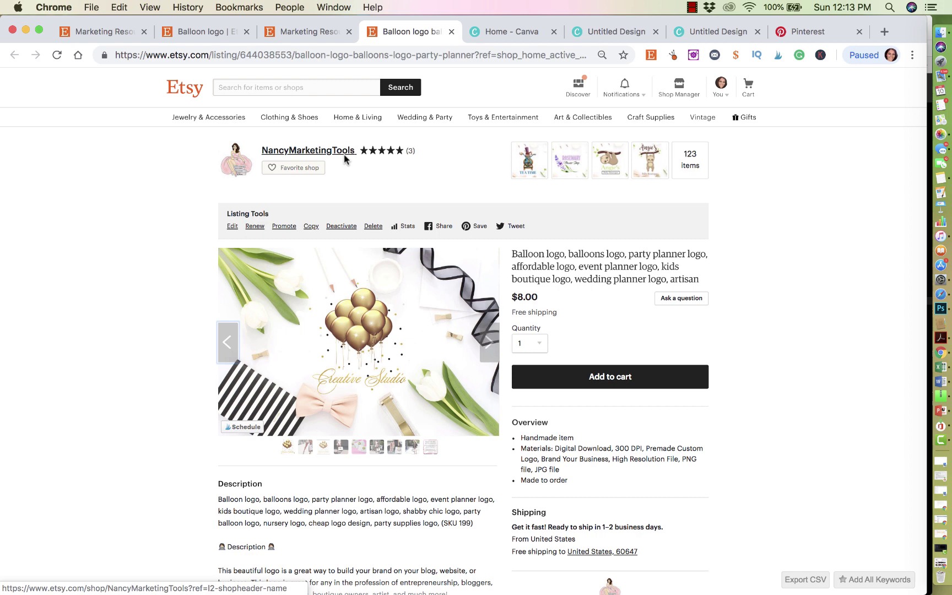
{"action": "left_click", "coordinate": [508, 31]}
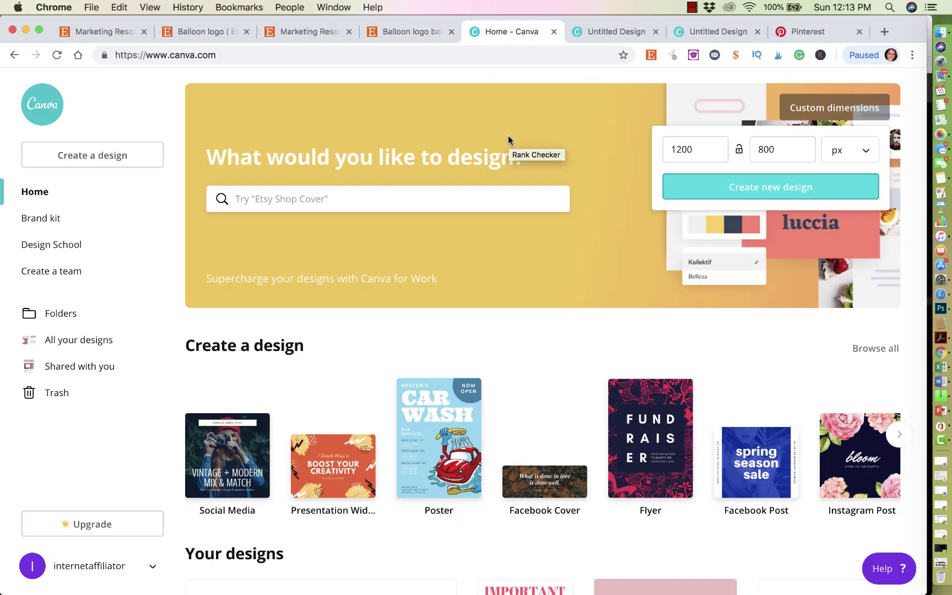